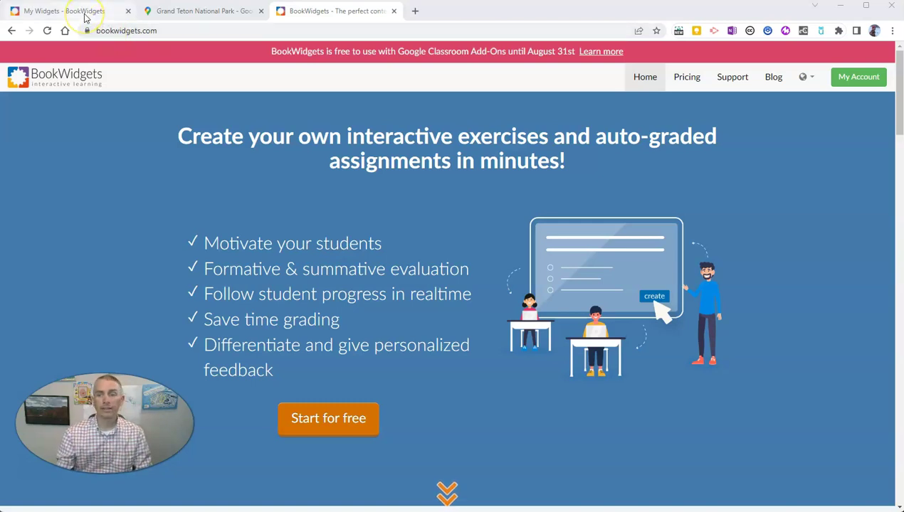
# Create a new Split Worksheet widget from the My Widgets page in BookWidgets.
pyautogui.click(84, 16)
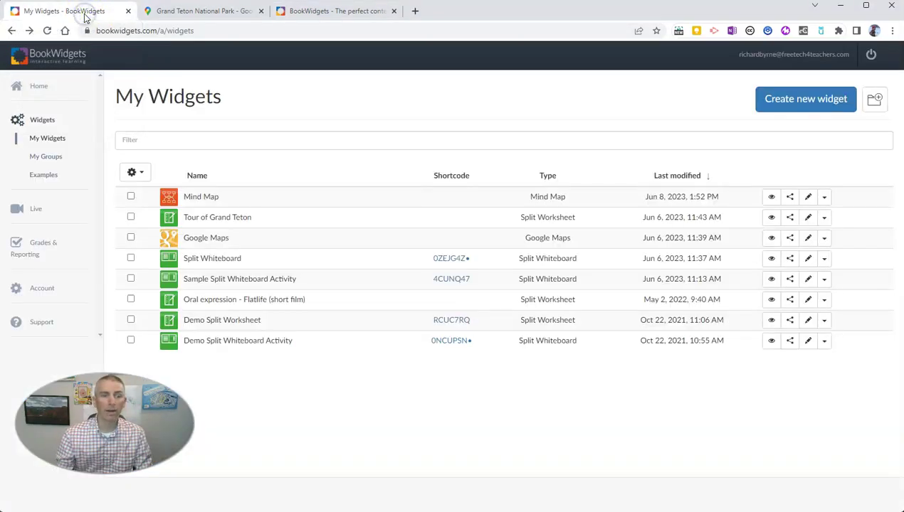
pyautogui.click(803, 106)
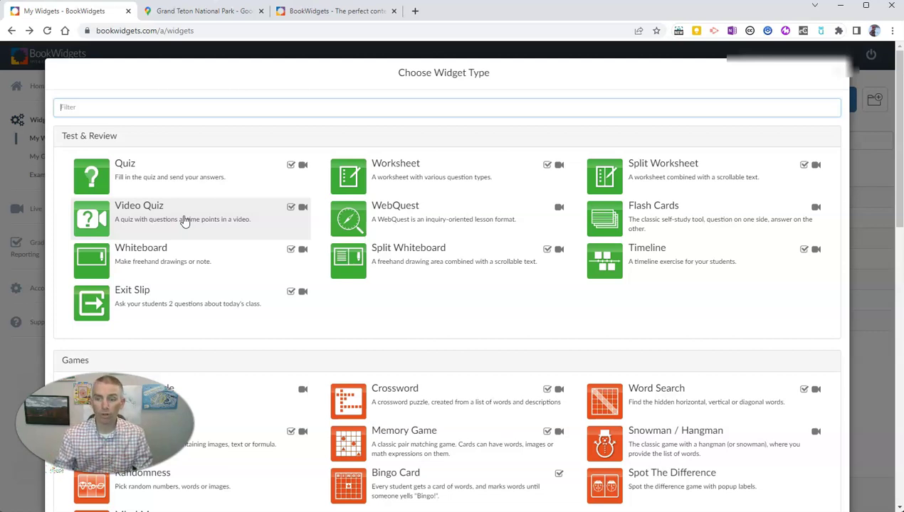
pyautogui.click(655, 167)
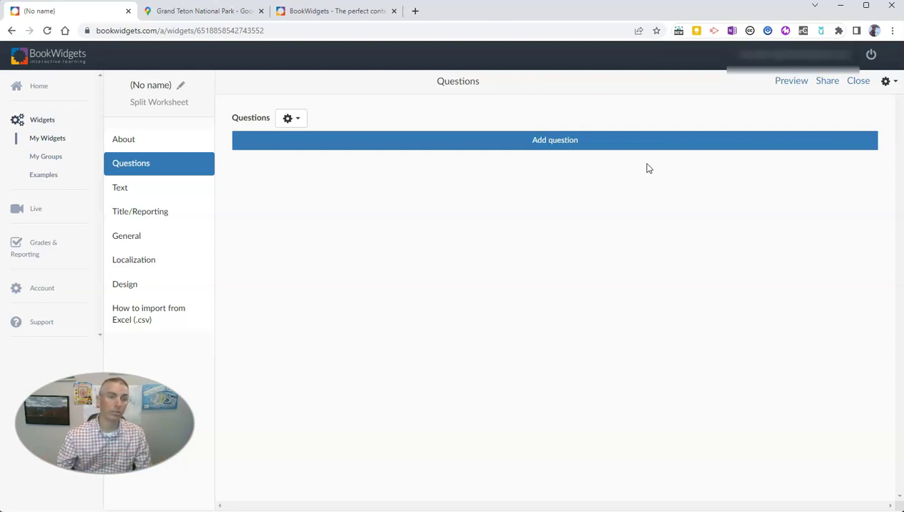
# Name the new worksheet "Grand Teton National Park".
pyautogui.click(182, 88)
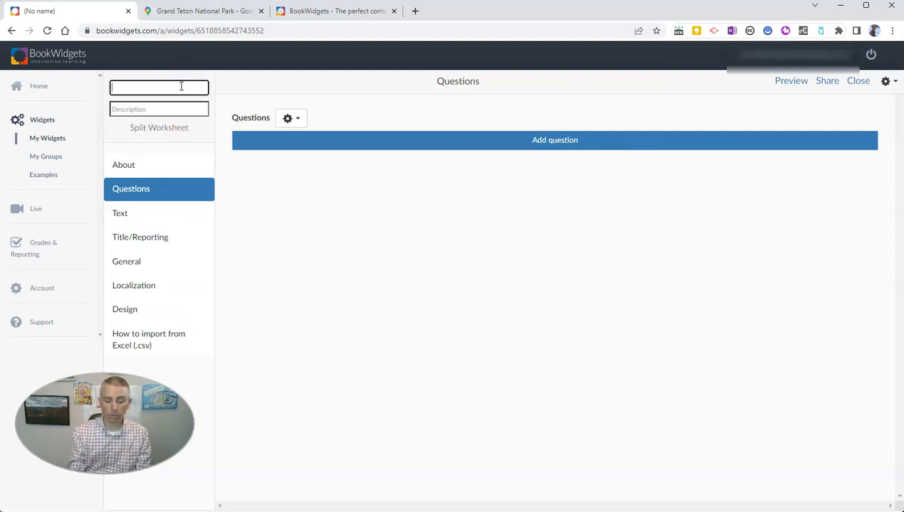
pyautogui.write('Grand Te')
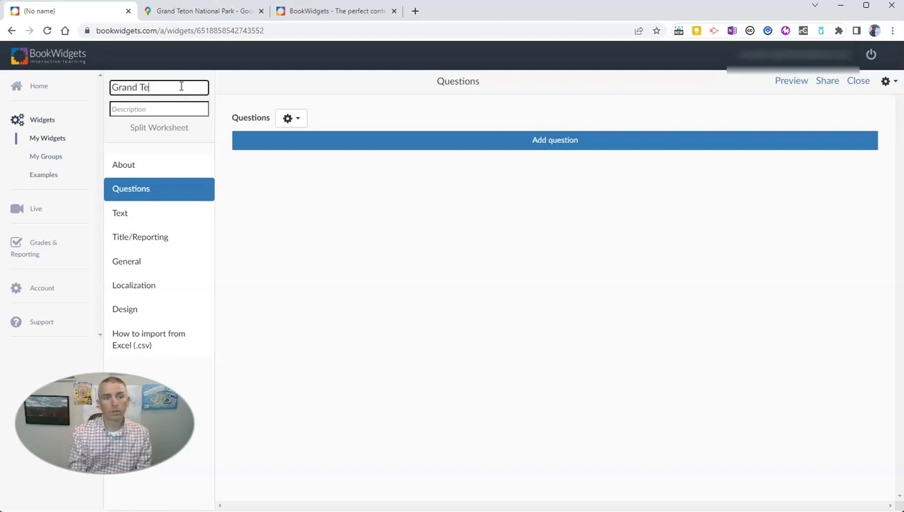
pyautogui.write('ton Nation')
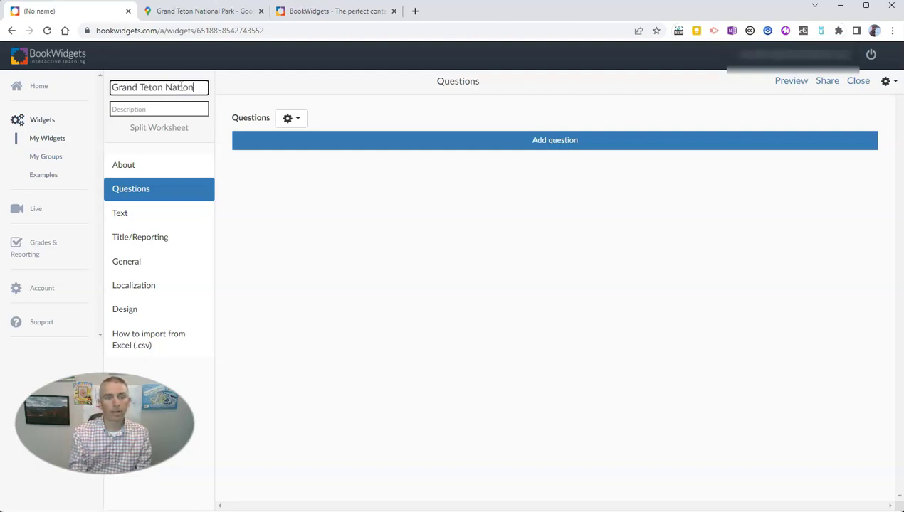
pyautogui.write('al Park')
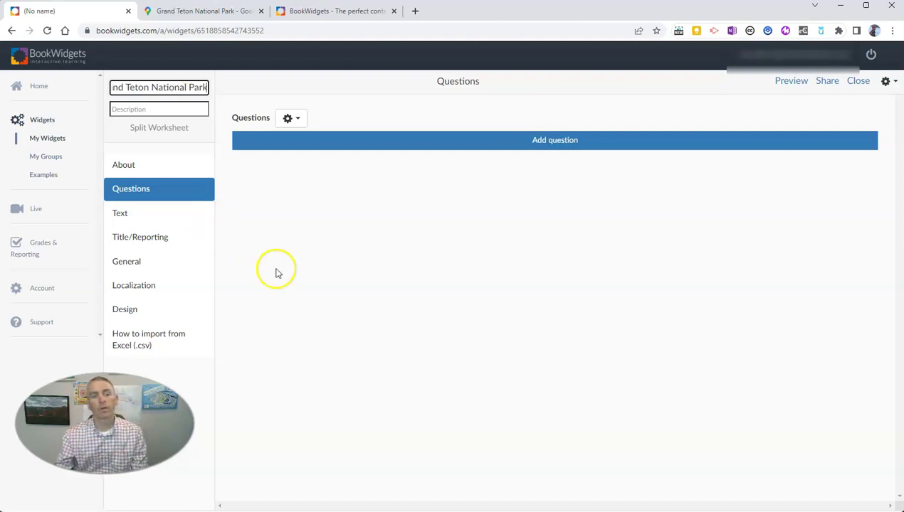
pyautogui.press('Return')
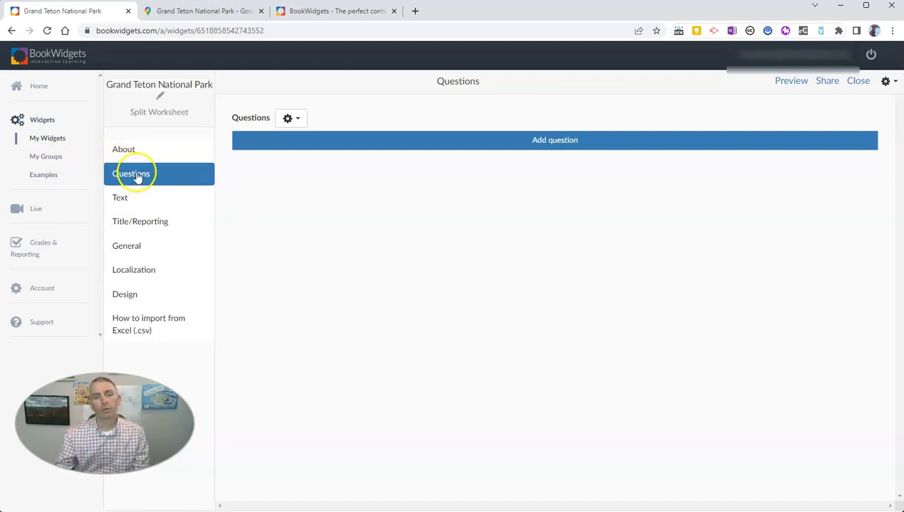
# Enter and save the About description "This is a simple worksheet that includes Google Street View imagery.".
pyautogui.click(130, 153)
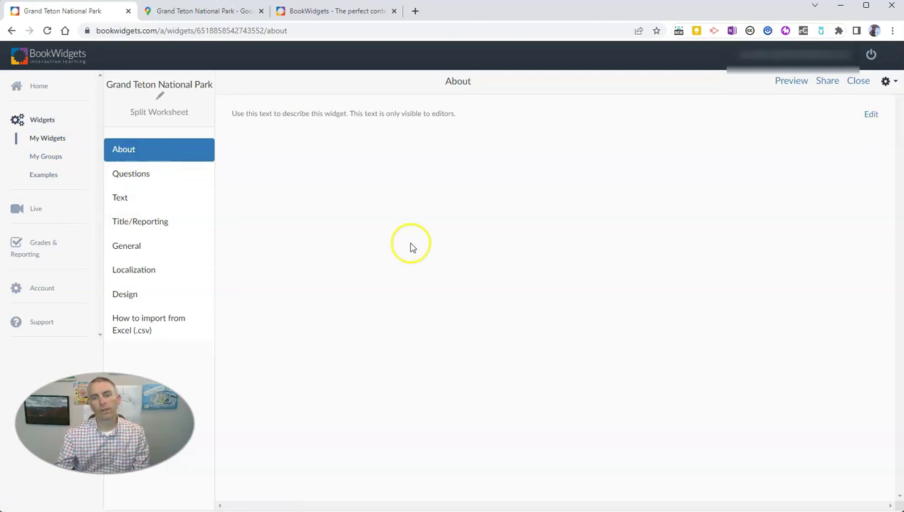
pyautogui.click(390, 115)
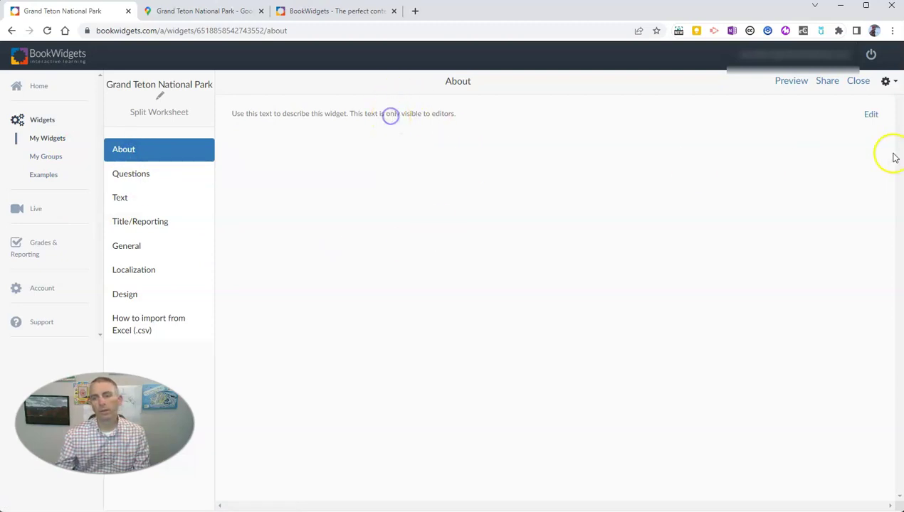
pyautogui.click(871, 114)
pyautogui.click(315, 146)
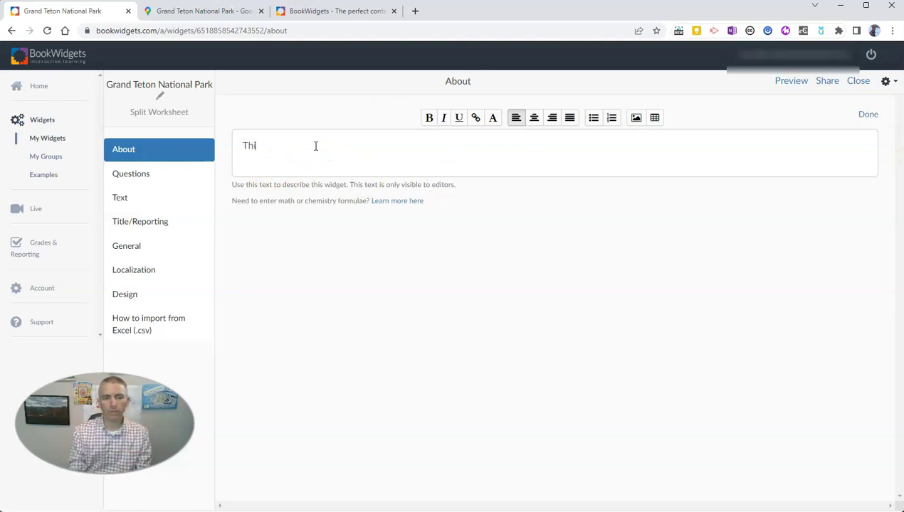
pyautogui.write('This is a simple works')
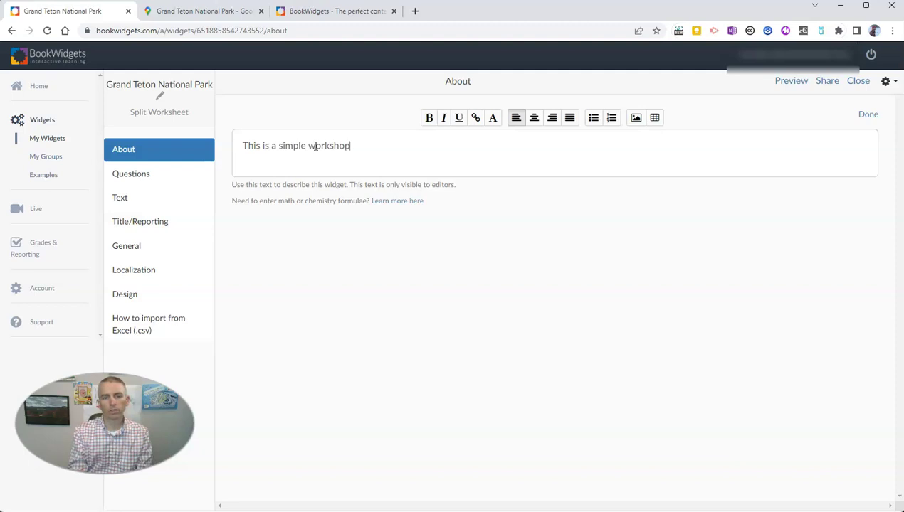
pyautogui.write('heet that includes Google Street View imagery.')
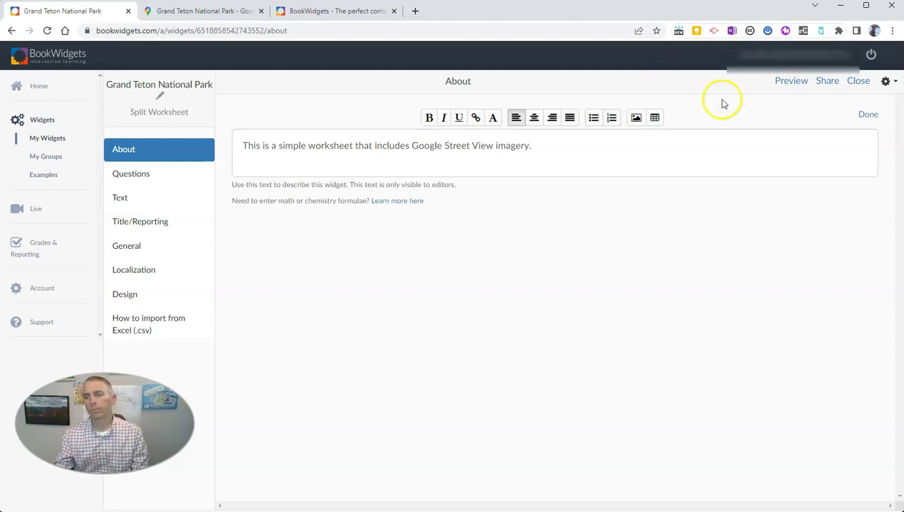
pyautogui.click(868, 115)
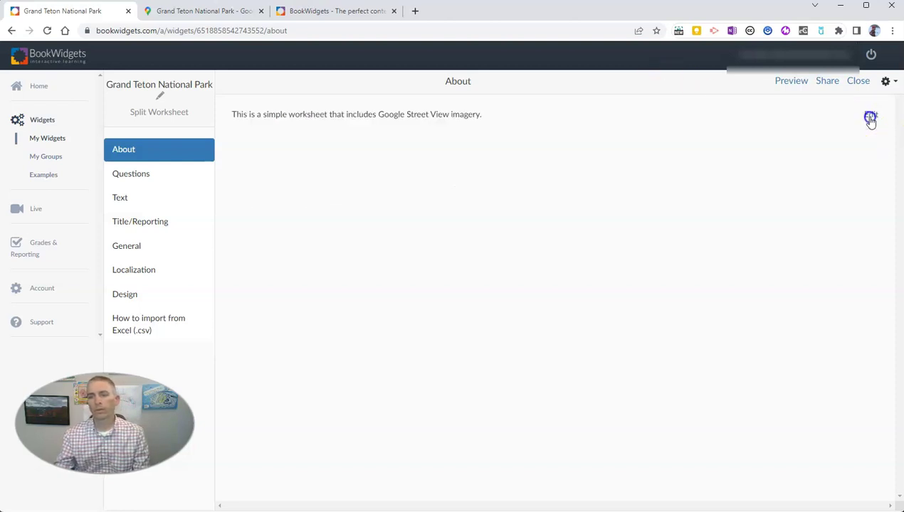
# Set the worksheet's text pane type to Web Embed and expand its embed settings.
pyautogui.click(122, 200)
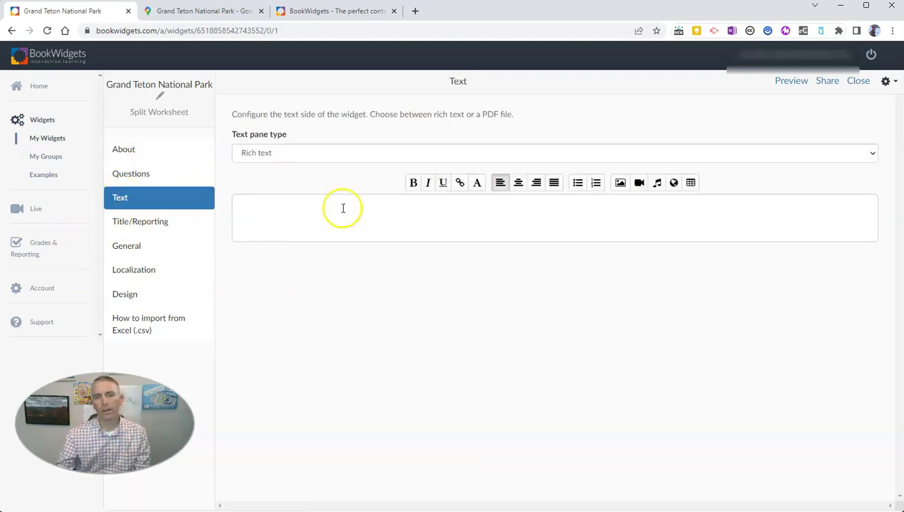
pyautogui.click(283, 158)
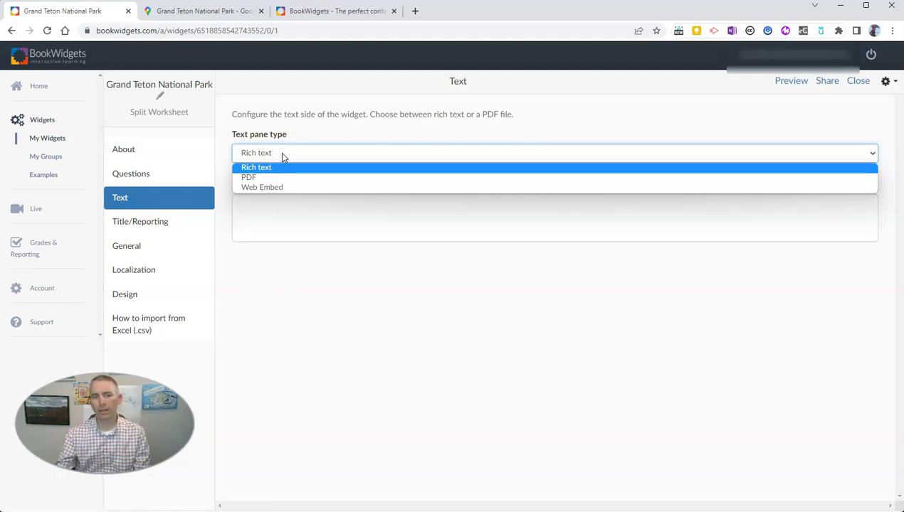
pyautogui.click(280, 188)
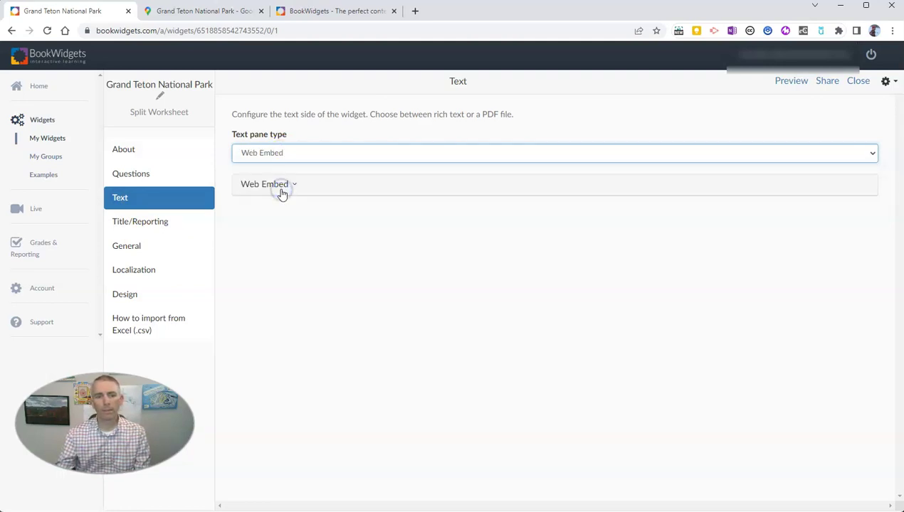
pyautogui.click(288, 188)
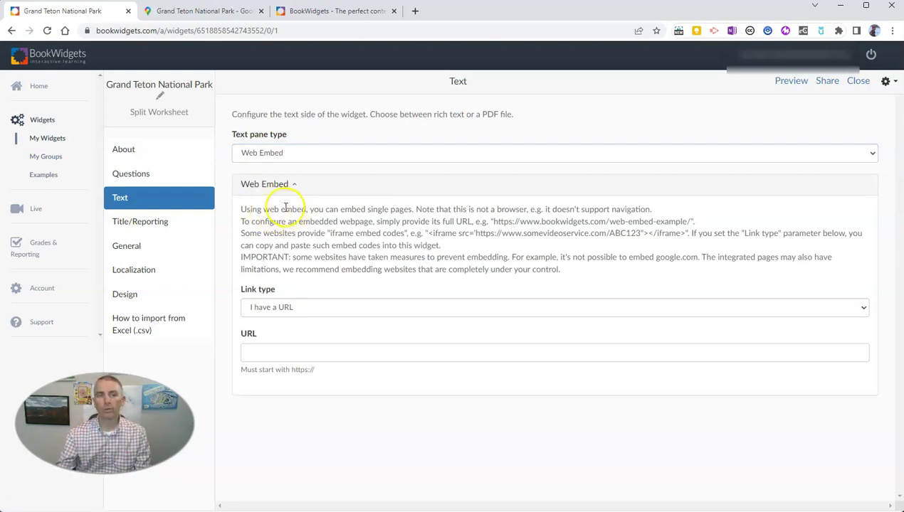
# Switch to Google Maps, enter Street View at Cascade Canyon west of Jenny Lake, and turn the view along the valley and trail.
pyautogui.click(221, 11)
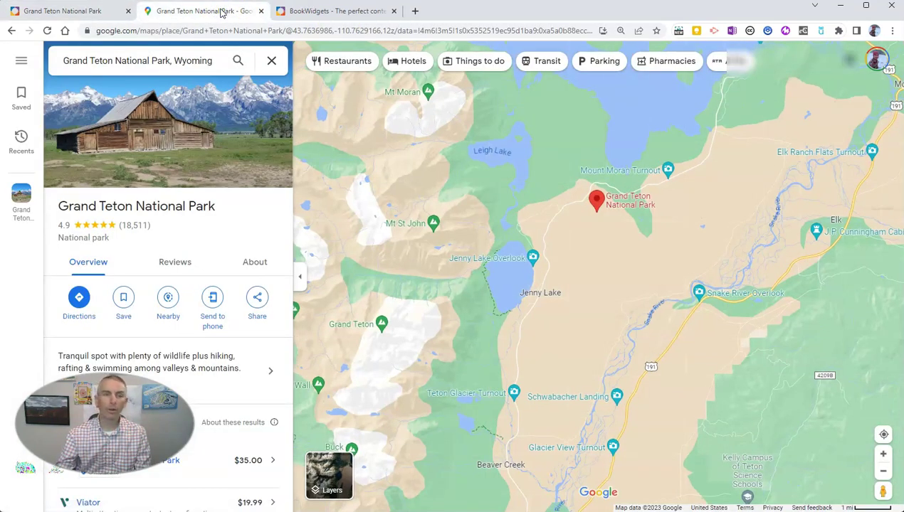
pyautogui.click(450, 312)
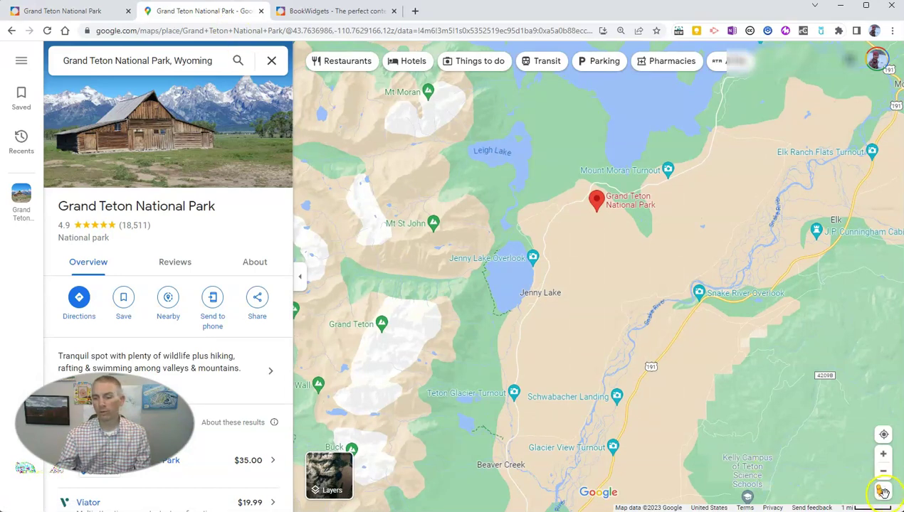
pyautogui.moveTo(883, 491); pyautogui.dragTo(486, 243)
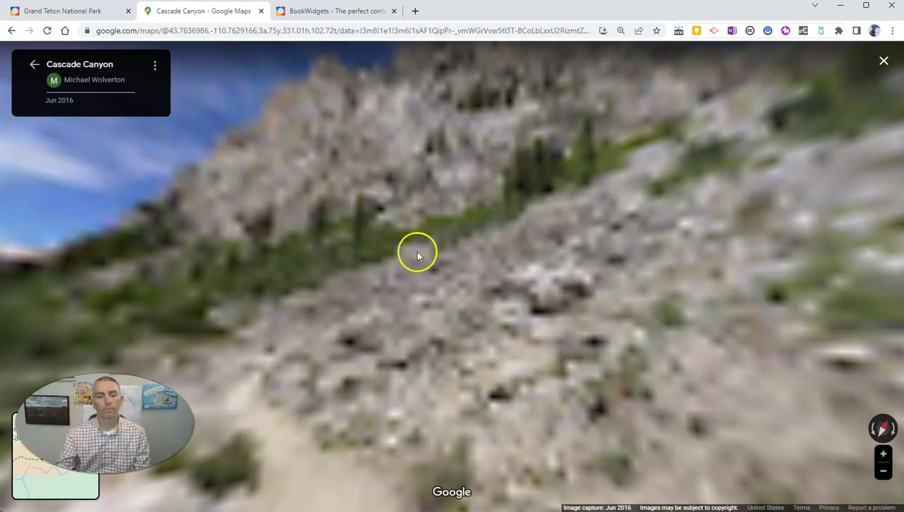
pyautogui.moveTo(416, 250); pyautogui.dragTo(464, 203)
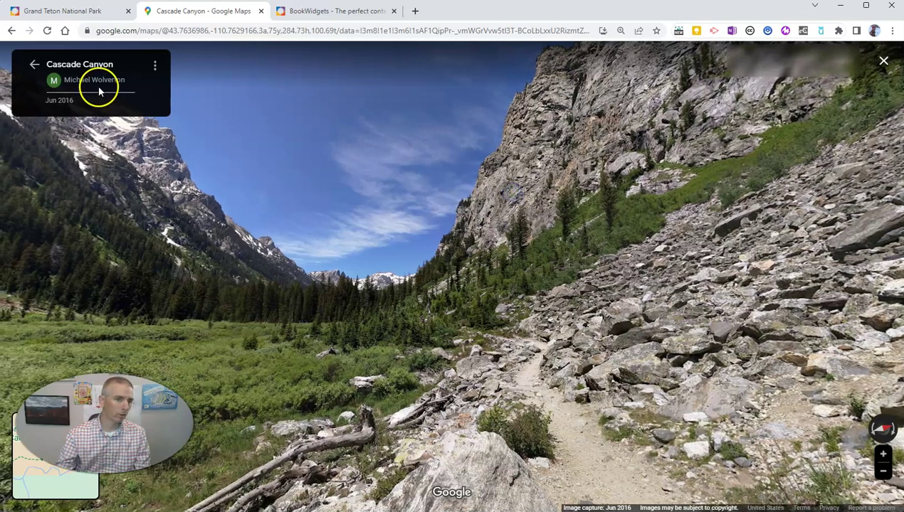
# Copy the medium-size HTML embed code for the Cascade Canyon Street View image.
pyautogui.click(156, 68)
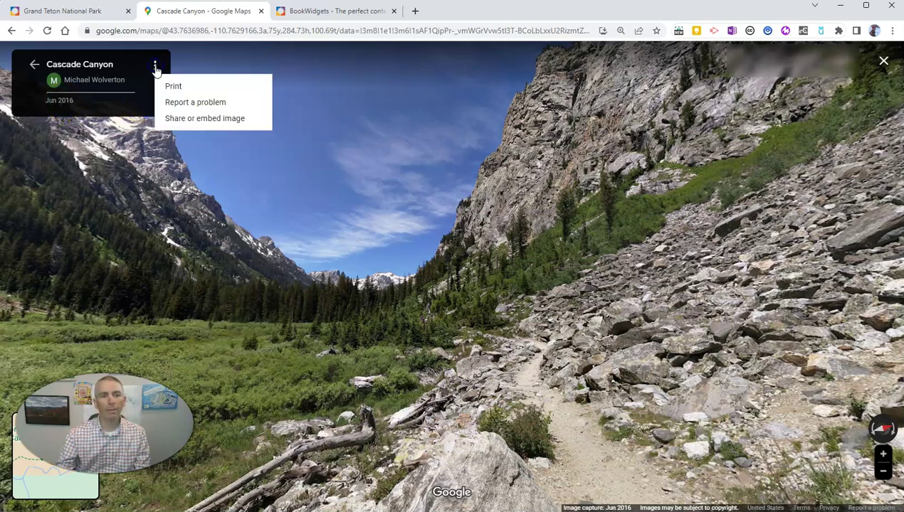
pyautogui.click(204, 119)
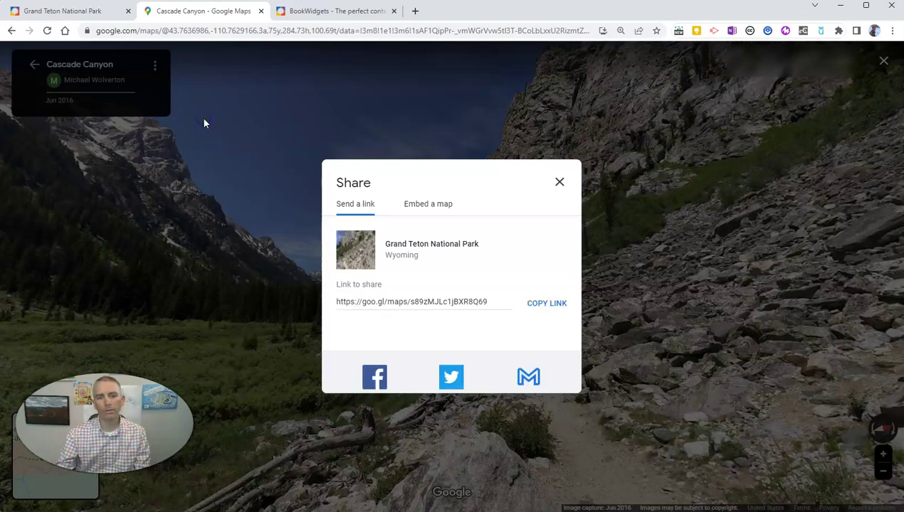
pyautogui.click(442, 207)
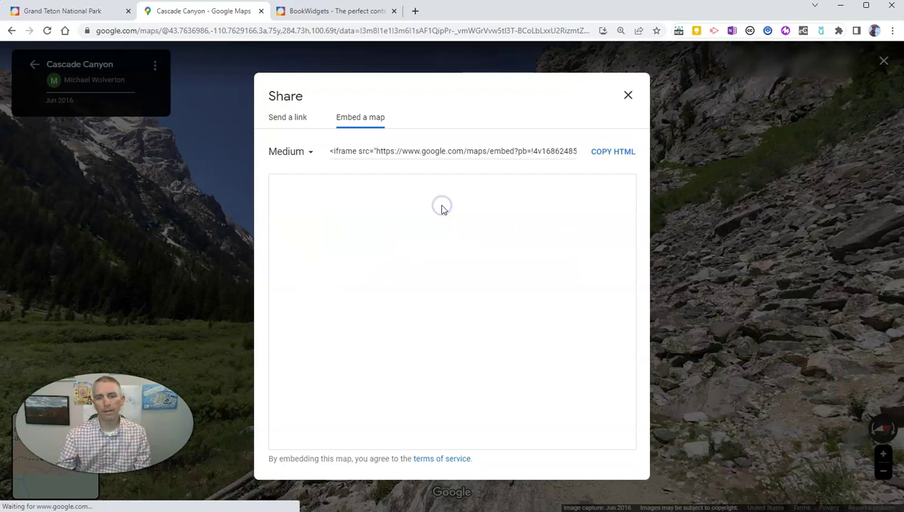
pyautogui.click(613, 151)
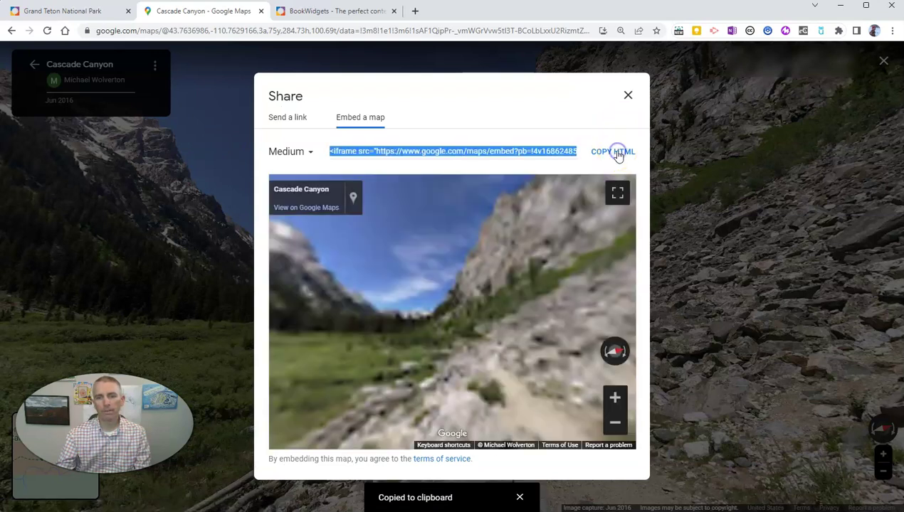
# Back in BookWidgets, set the link type to "I have an iframe embed code" and paste the copied Street View code.
pyautogui.click(97, 13)
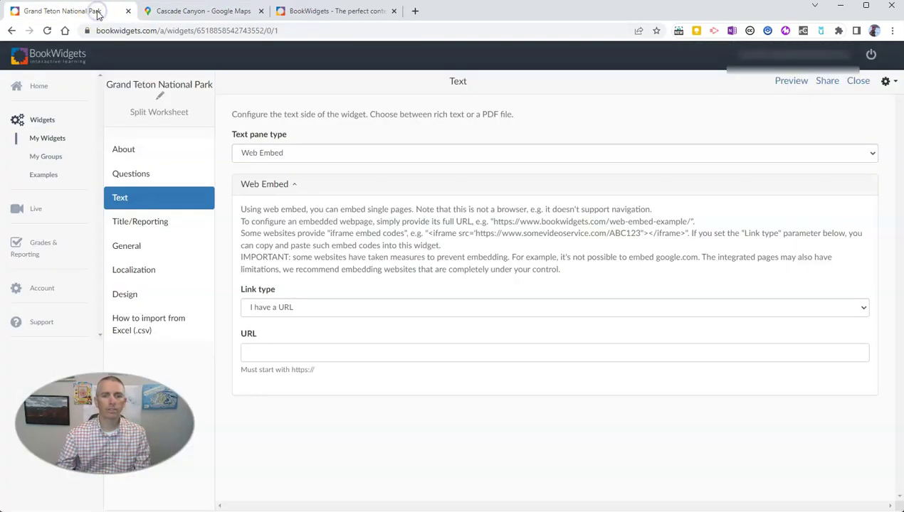
pyautogui.click(299, 310)
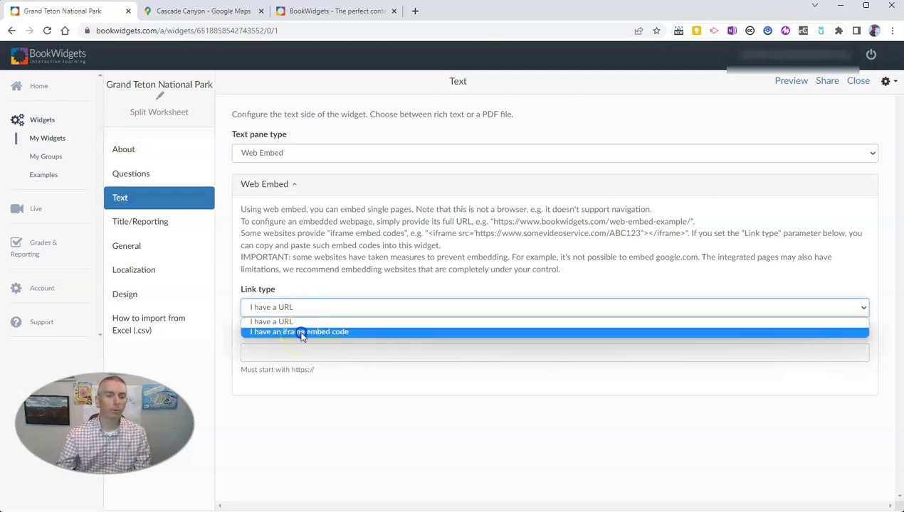
pyautogui.click(301, 333)
pyautogui.click(288, 354)
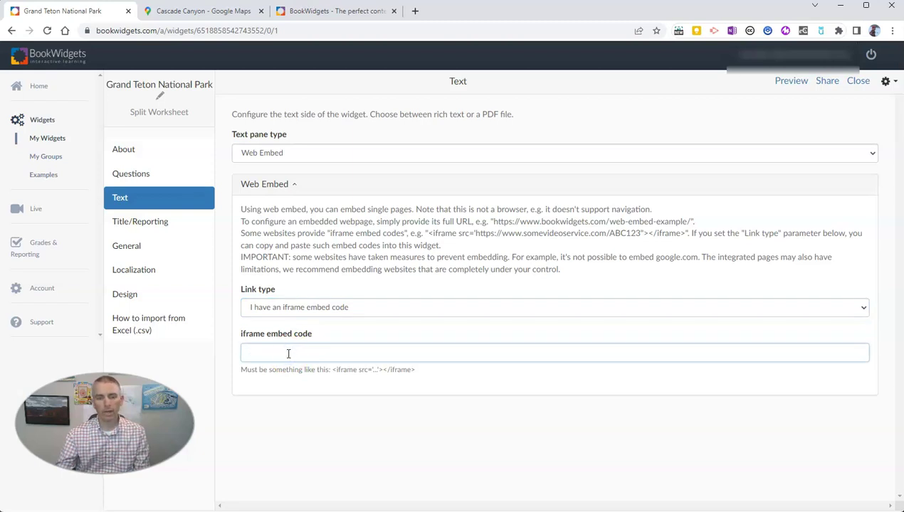
pyautogui.hotkey('ctrl', 'v')
pyautogui.click(288, 352)
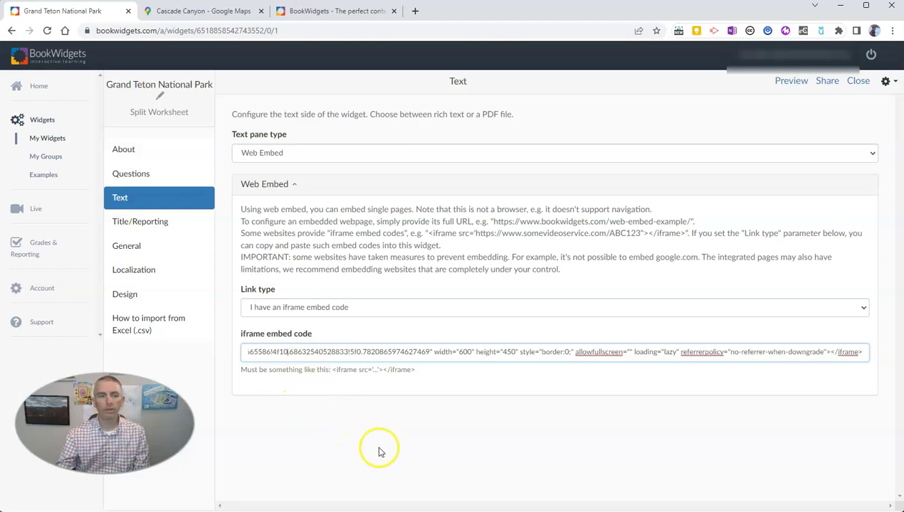
# Add a Single Line Text question to the Grand Teton National Park worksheet.
pyautogui.click(139, 179)
pyautogui.click(560, 141)
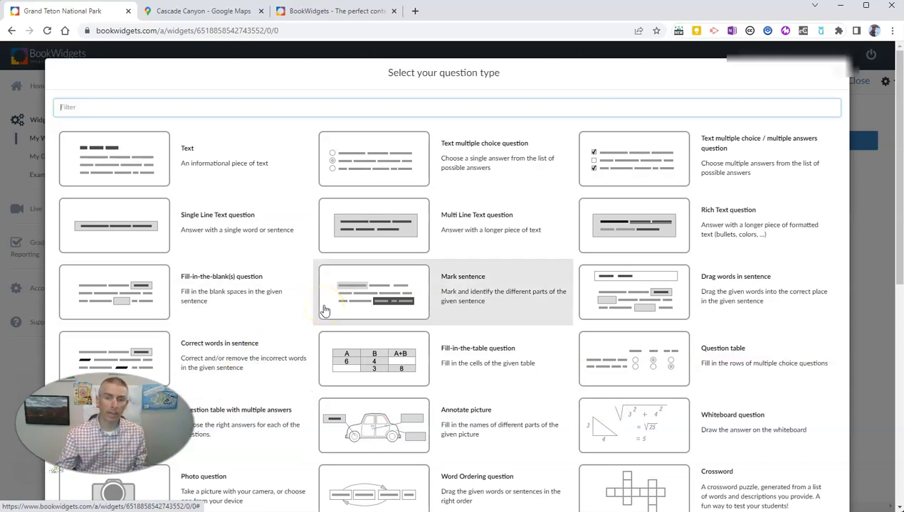
pyautogui.click(204, 230)
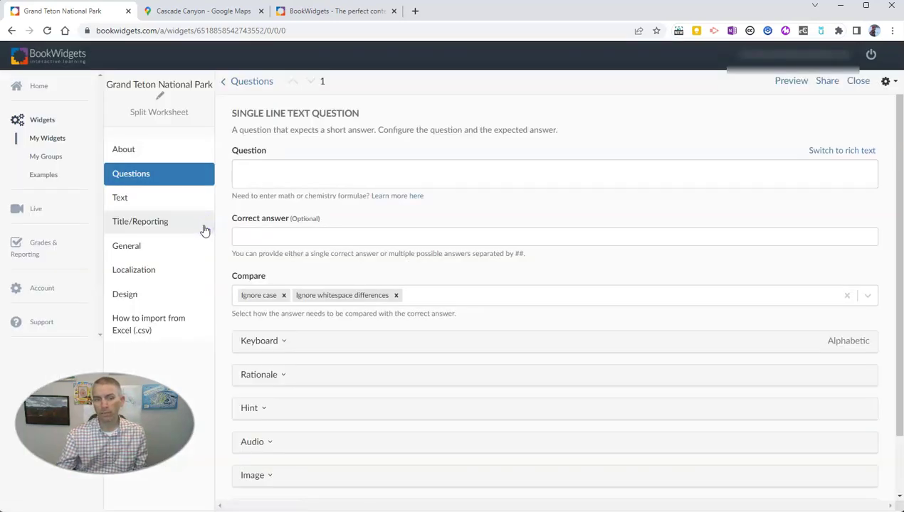
# Enter the question "What do you notice about the plants and rocks along this hiking trail?" for the single line text question.
pyautogui.click(361, 172)
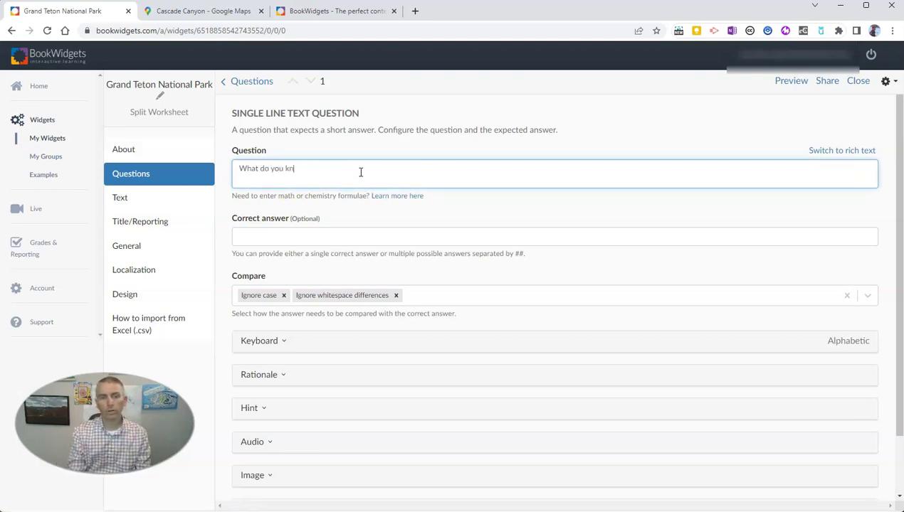
pyautogui.write('abou')
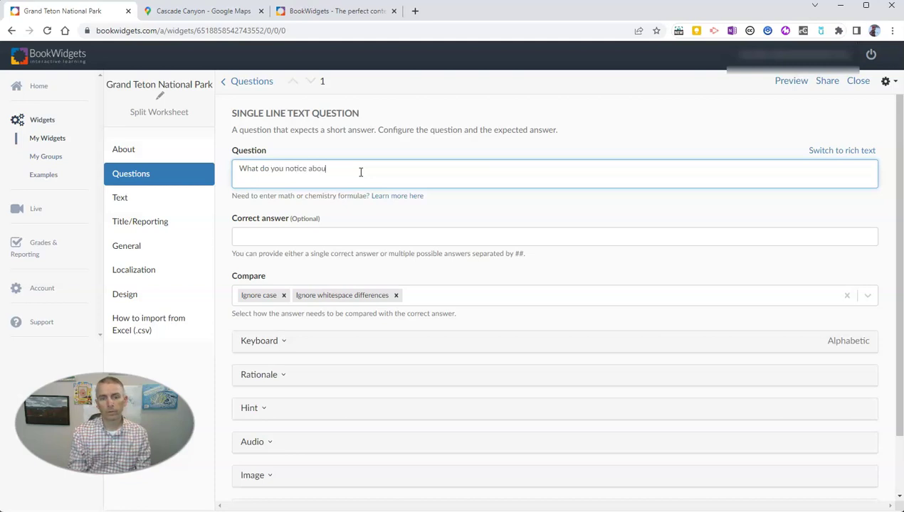
pyautogui.write('t the plants and rocks in al')
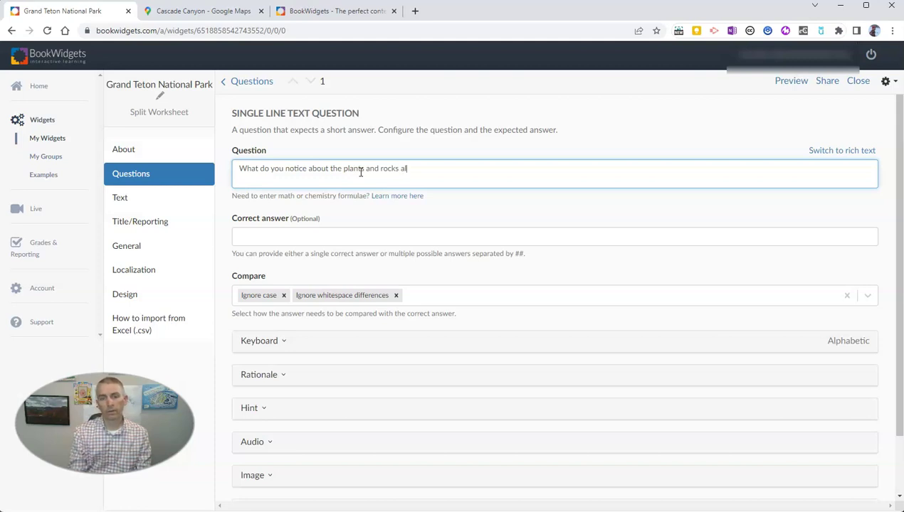
pyautogui.write('ong this hiking trai')
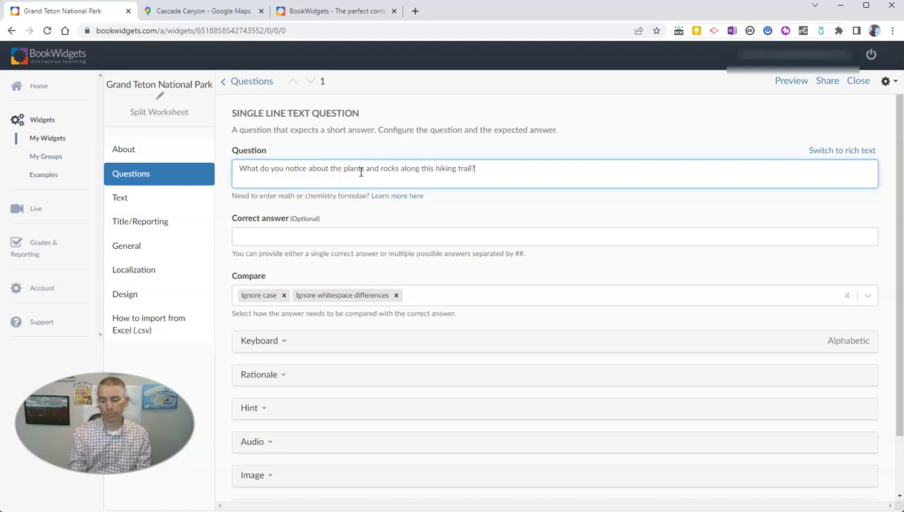
pyautogui.write('l?')
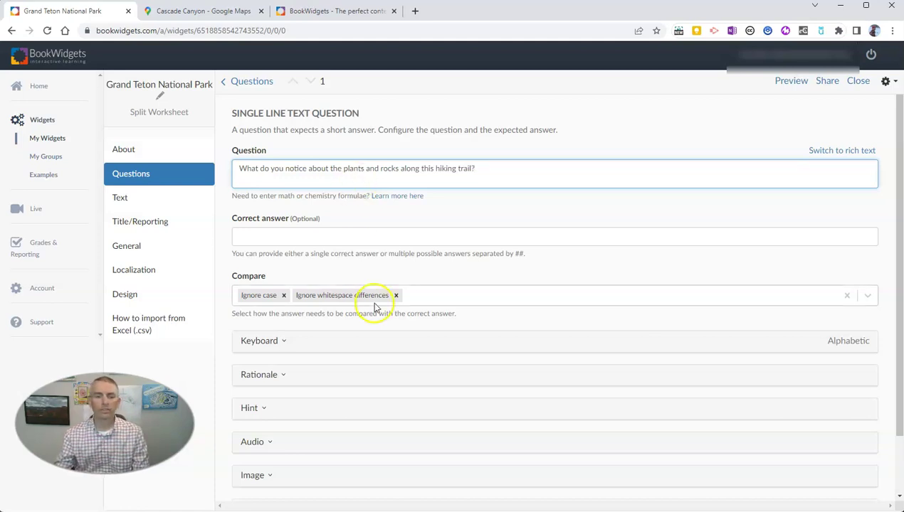
pyautogui.click(271, 232)
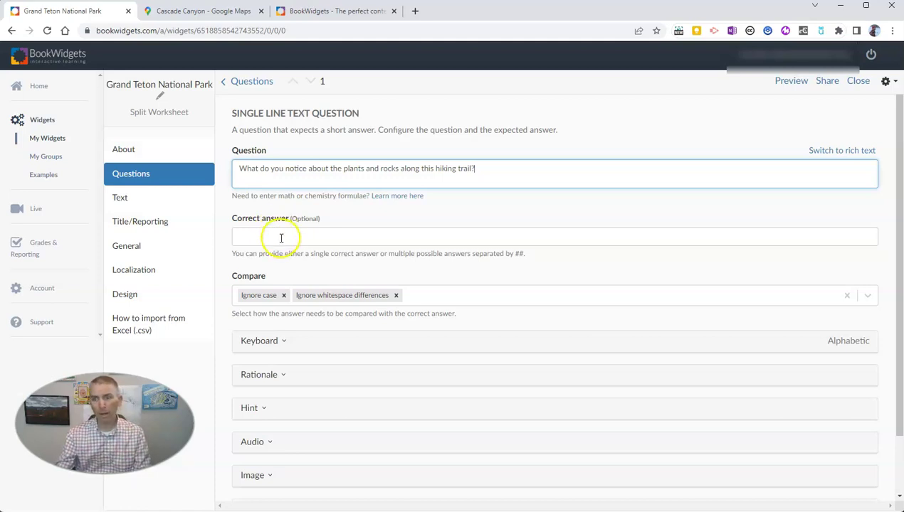
# Preview the worksheet as a student, turn the embedded Street View, try the answer field, and close the preview.
pyautogui.click(791, 81)
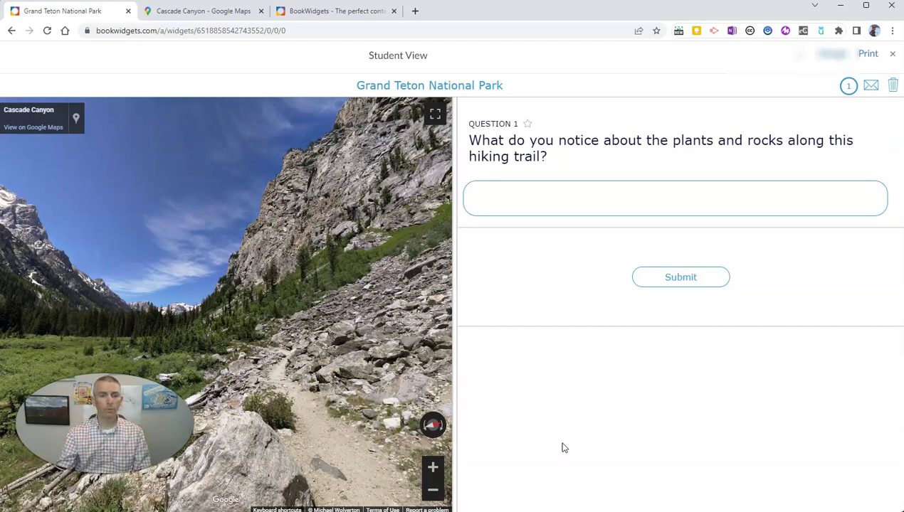
pyautogui.moveTo(240, 288); pyautogui.dragTo(179, 203)
pyautogui.click(297, 324)
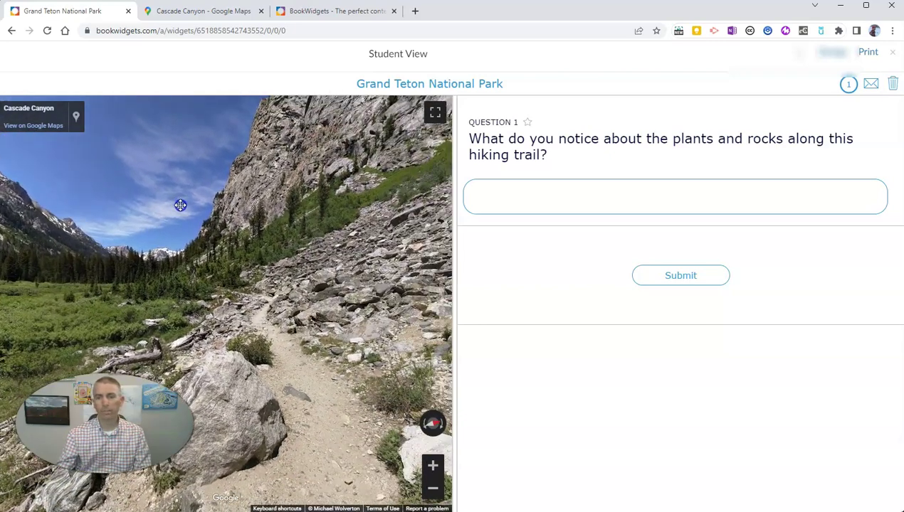
pyautogui.click(518, 195)
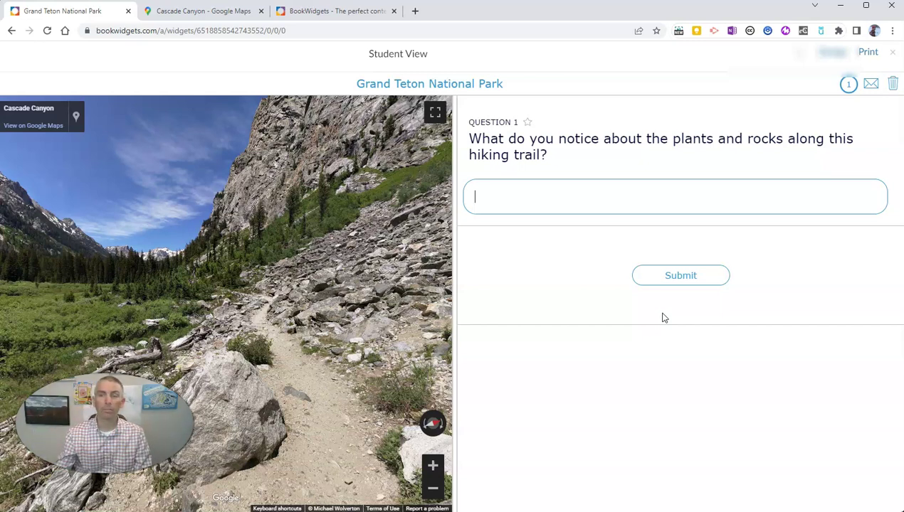
pyautogui.click(894, 54)
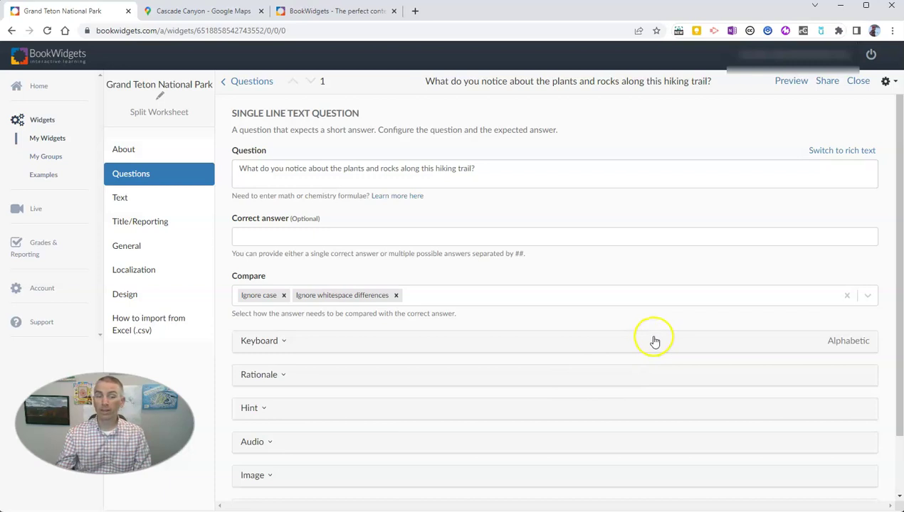
# Open the worksheet's sharing options, copy the student link with answers sent to the teacher, and close the sharing dialog.
pyautogui.click(836, 82)
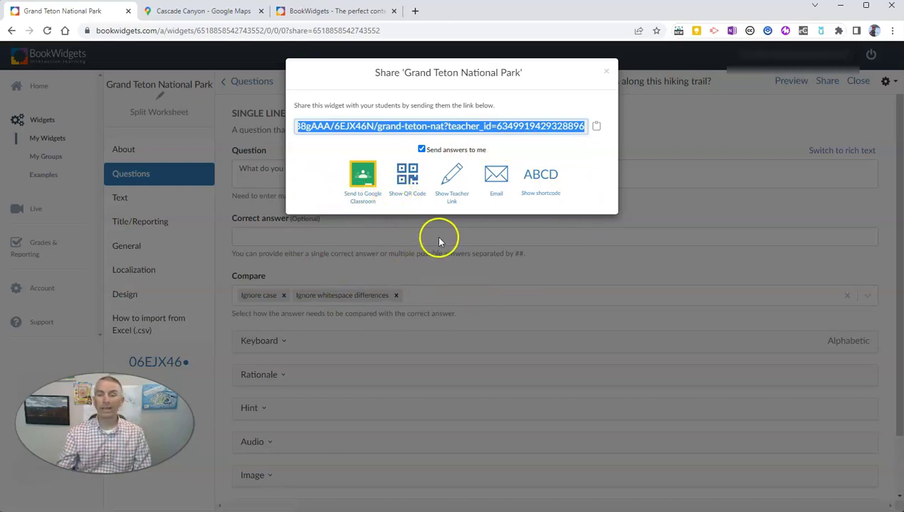
pyautogui.click(598, 130)
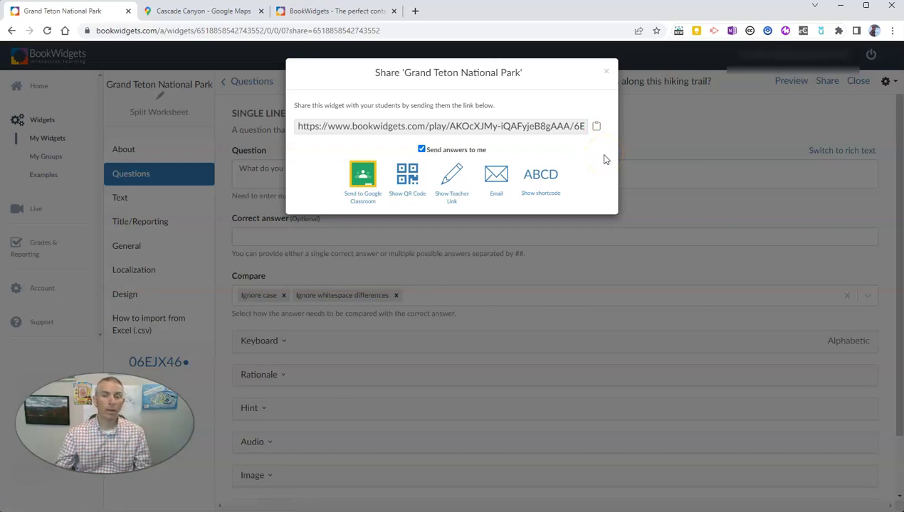
pyautogui.click(614, 79)
pyautogui.click(605, 74)
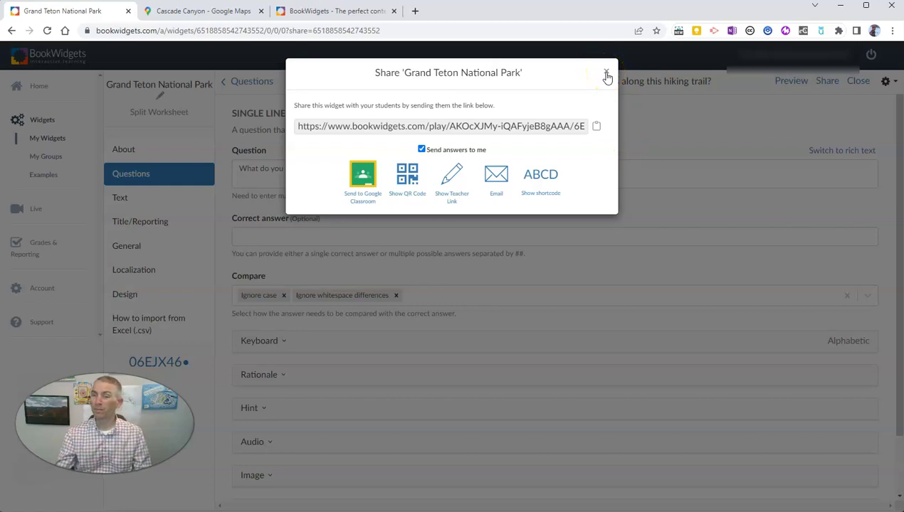
pyautogui.click(327, 238)
pyautogui.click(356, 190)
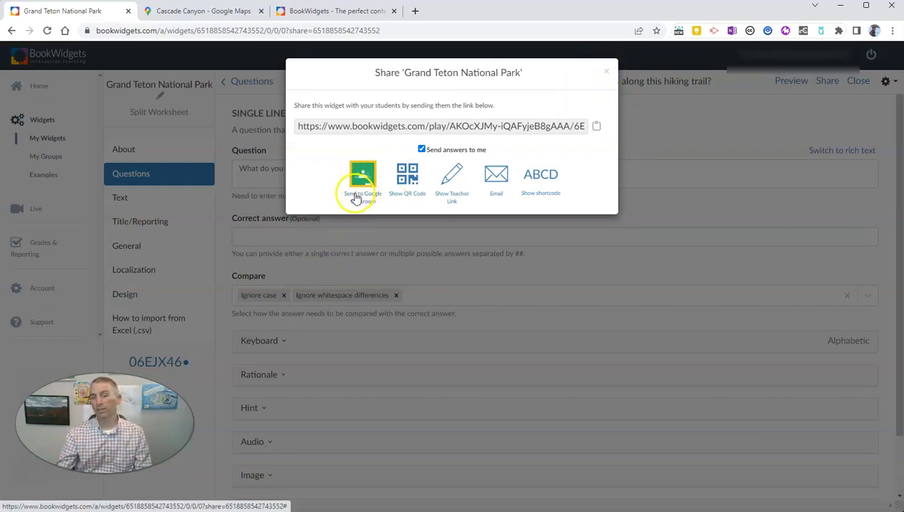
pyautogui.click(605, 72)
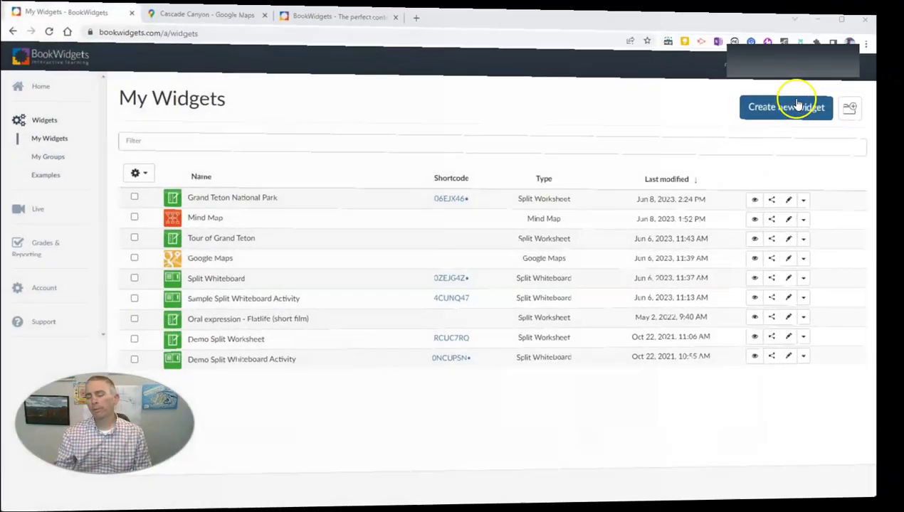
# Create a new Split Whiteboard widget and name it "Math Prompts".
pyautogui.click(797, 106)
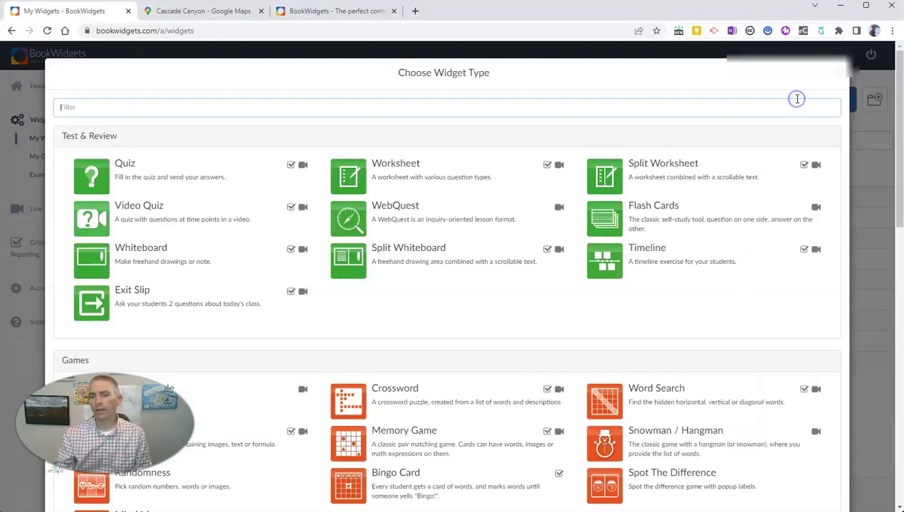
pyautogui.click(782, 113)
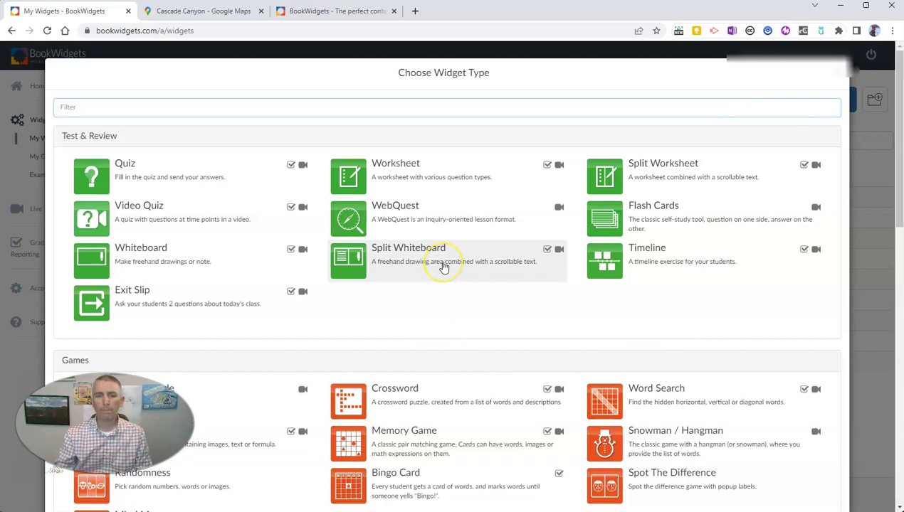
pyautogui.click(443, 267)
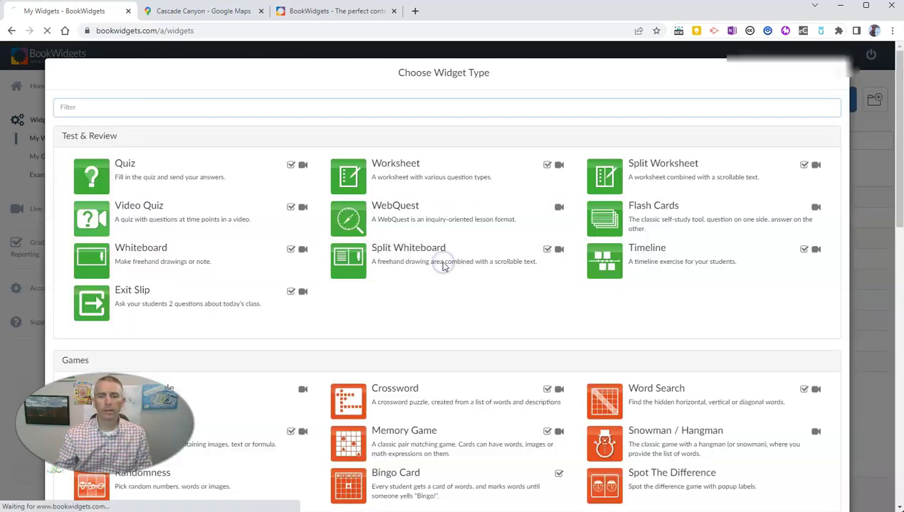
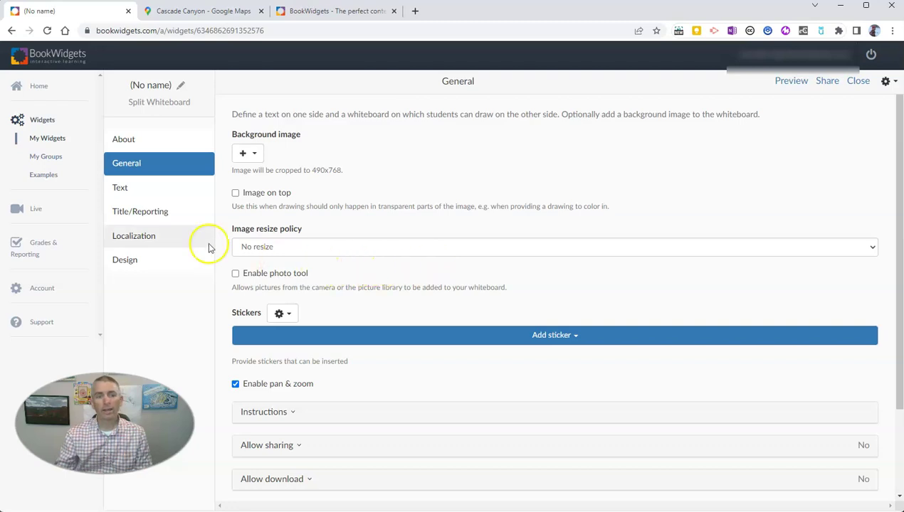
pyautogui.click(181, 85)
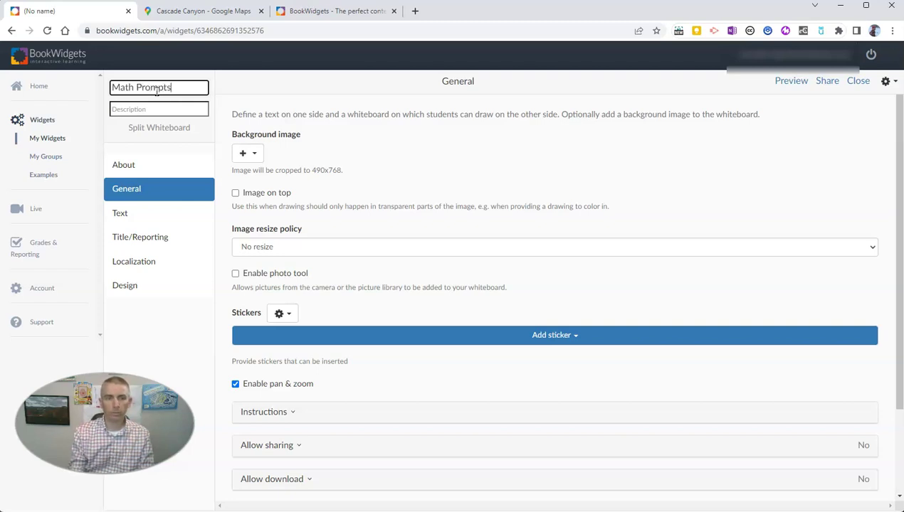
pyautogui.click(128, 165)
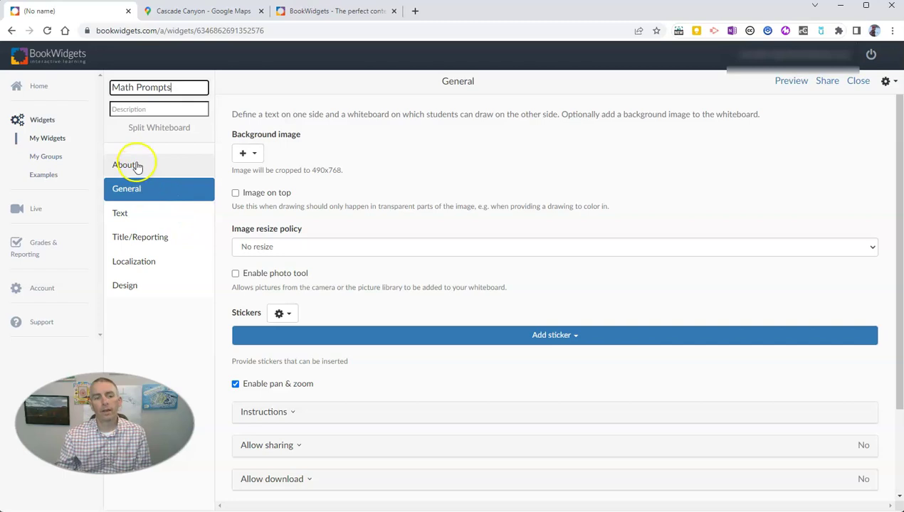
# Set the widget's About description to "This is a widget for demonstrating how the split whiteboard works.".
pyautogui.click(133, 143)
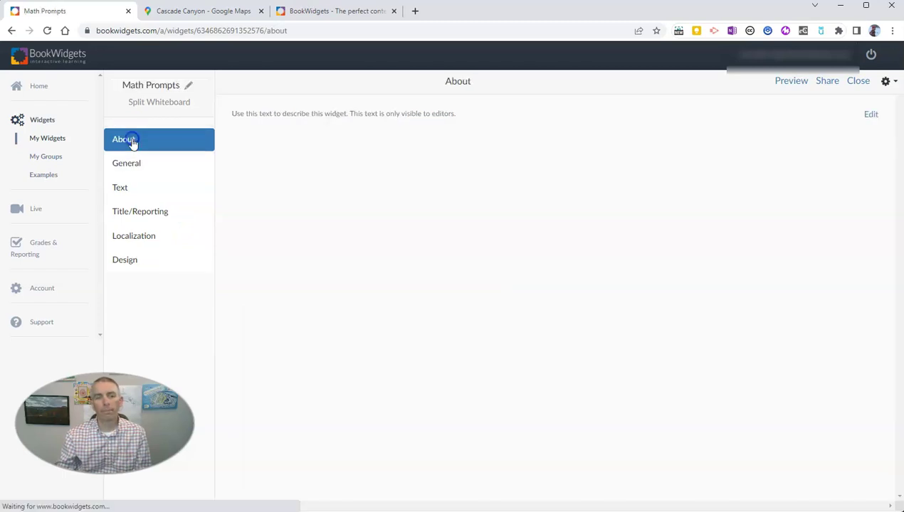
pyautogui.click(872, 114)
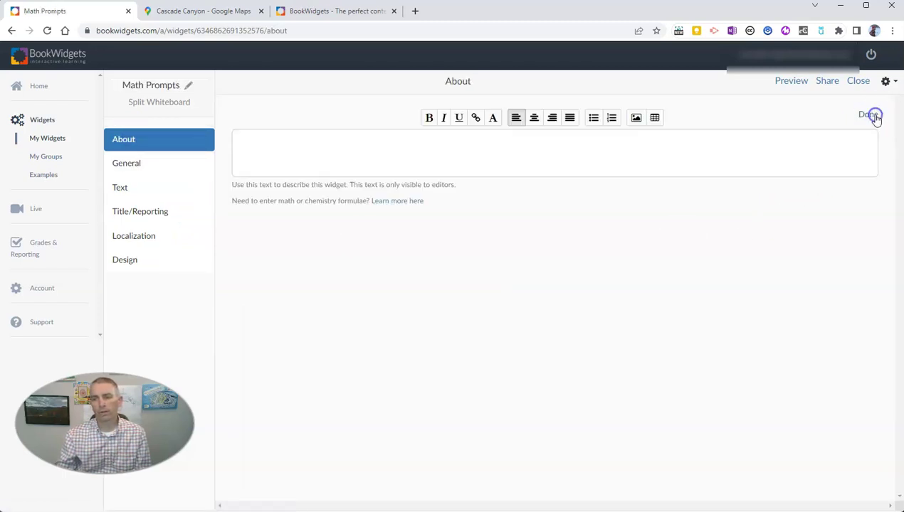
pyautogui.click(528, 148)
pyautogui.write('This is a widg')
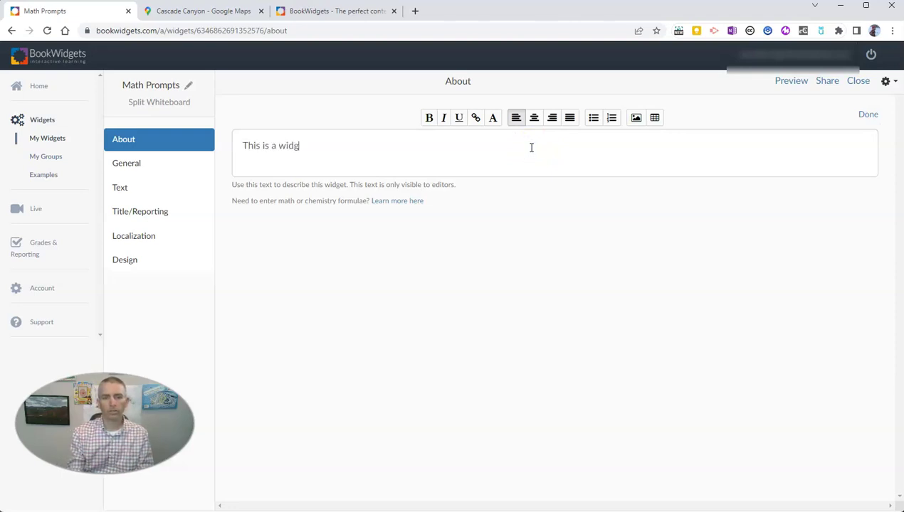
pyautogui.write('et for demonstrating how the split whiteboard works.')
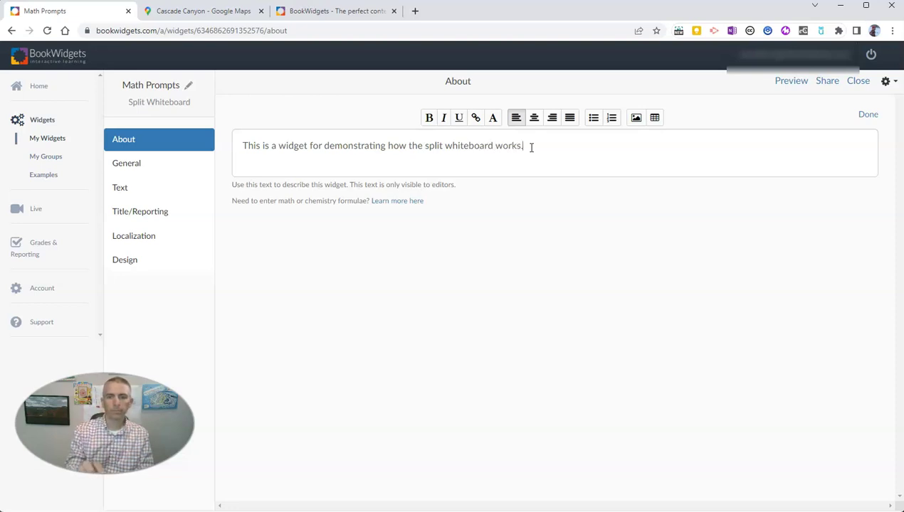
pyautogui.click(868, 115)
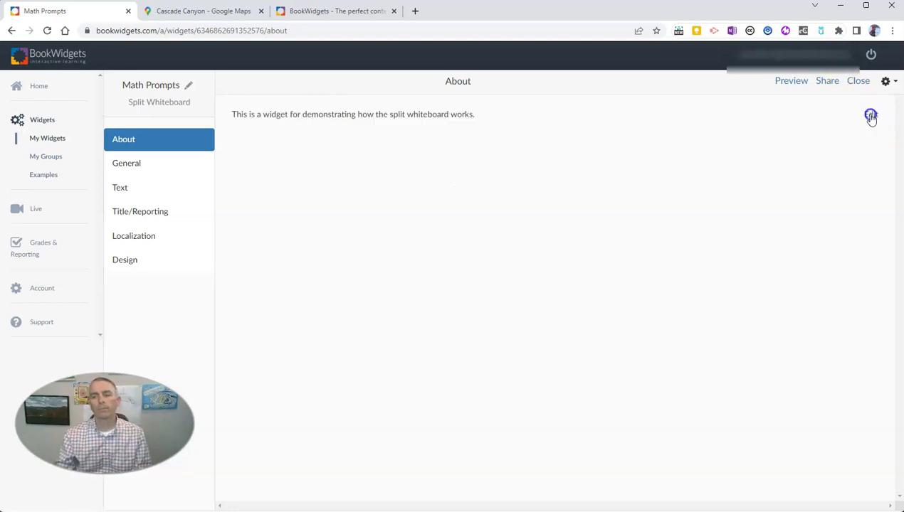
# Add the student instructions "Do you best. Use the whiteboard to draw / diagram your answers." in the whiteboard's general settings.
pyautogui.click(156, 163)
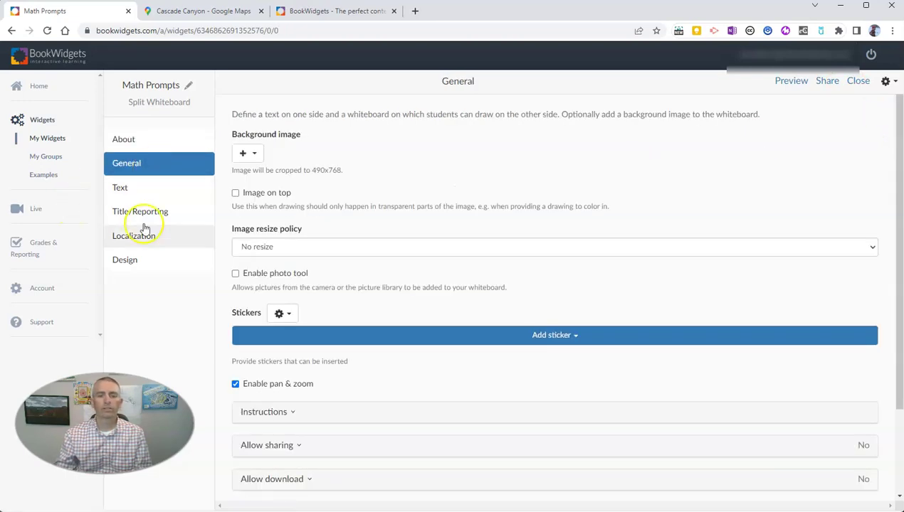
pyautogui.scroll(-1, 413, 377)
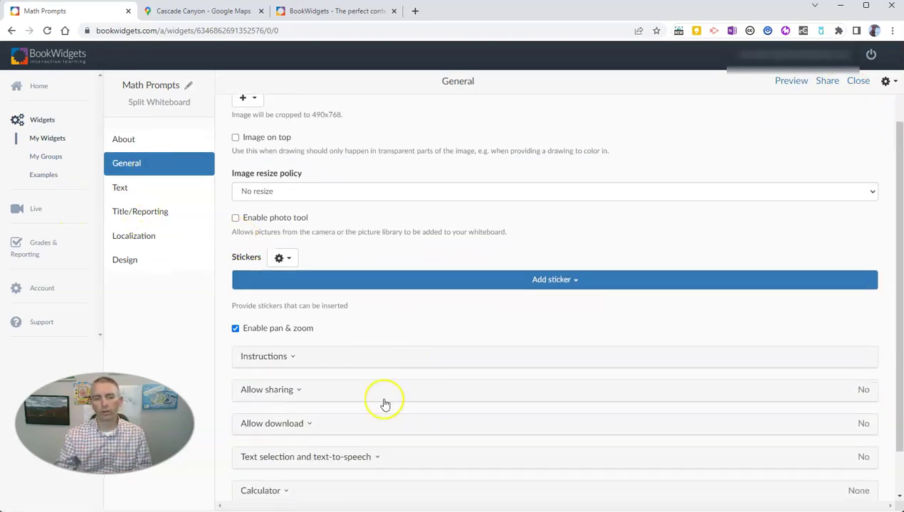
pyautogui.click(294, 362)
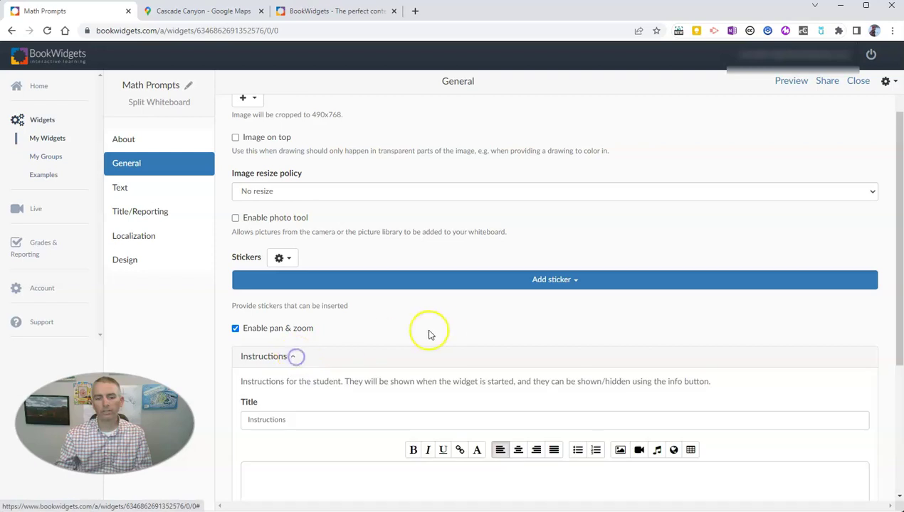
pyautogui.scroll(-1, 413, 338)
pyautogui.scroll(-1, 427, 341)
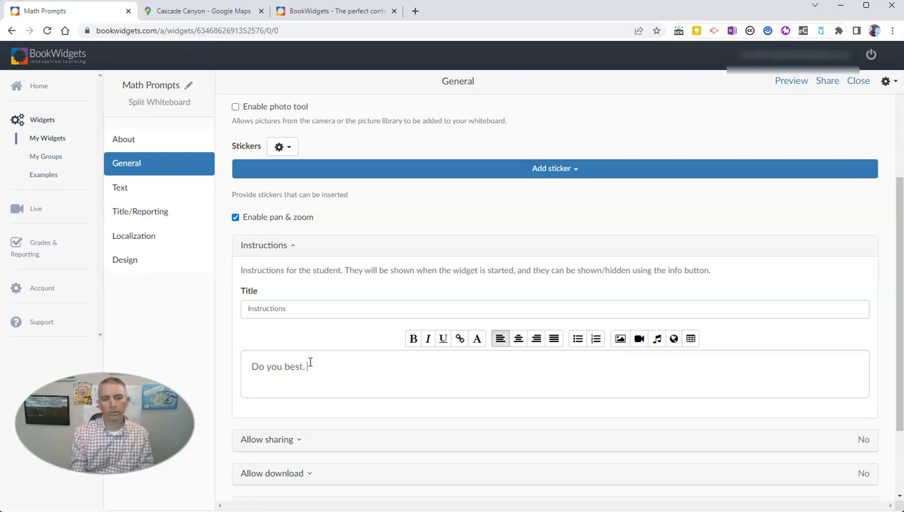
pyautogui.write('e the whiteboard to draw / diagram your answers.')
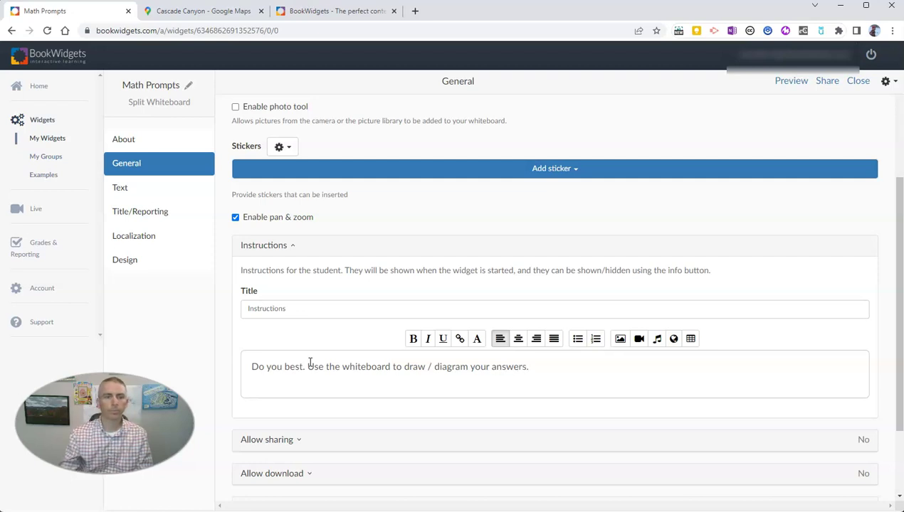
# Set the widget's text pane to rich text and enter the prompt "Please solve the following equation...".
pyautogui.click(127, 190)
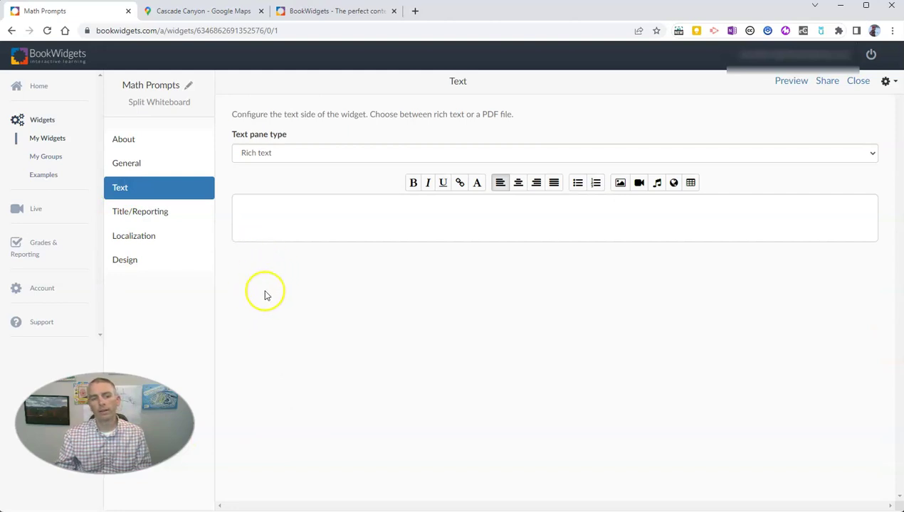
pyautogui.click(266, 157)
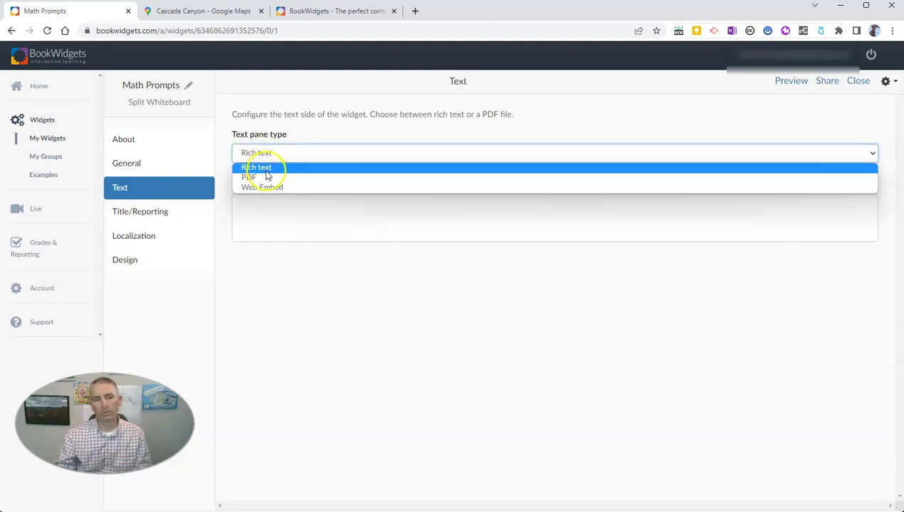
pyautogui.click(266, 168)
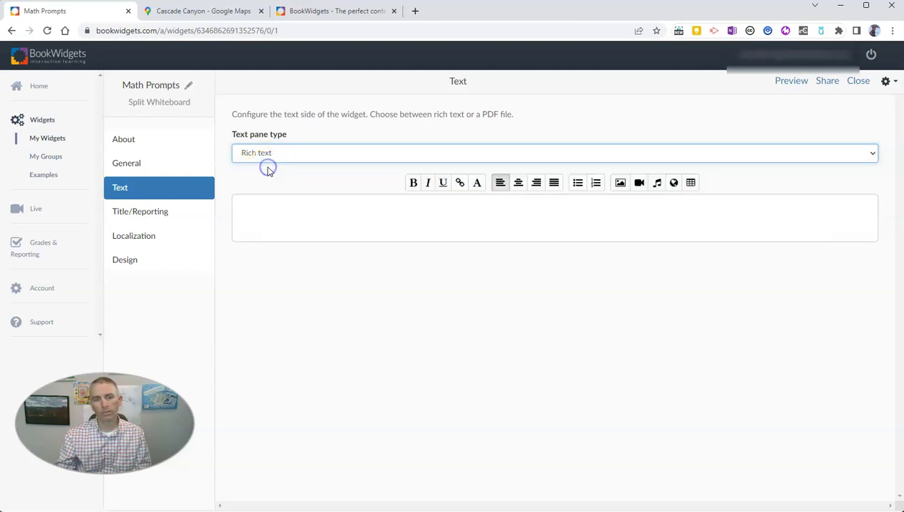
pyautogui.click(286, 208)
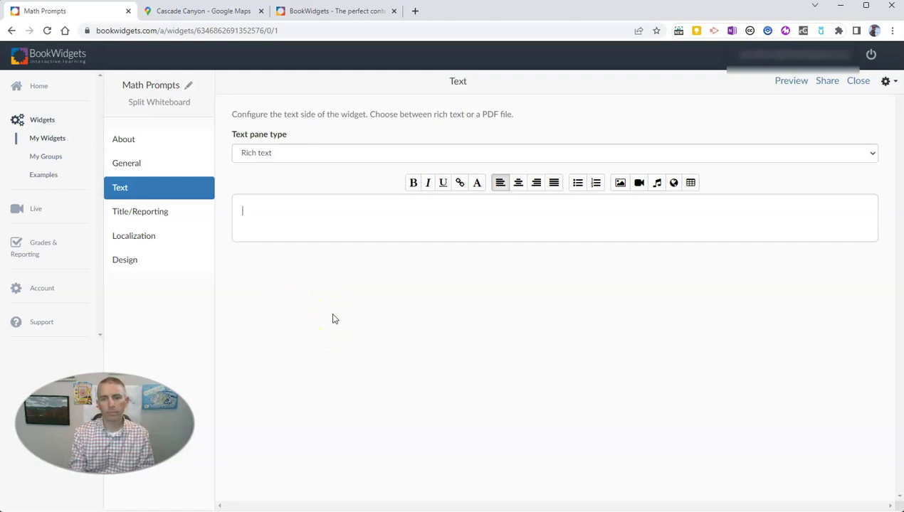
pyautogui.write('Please ')
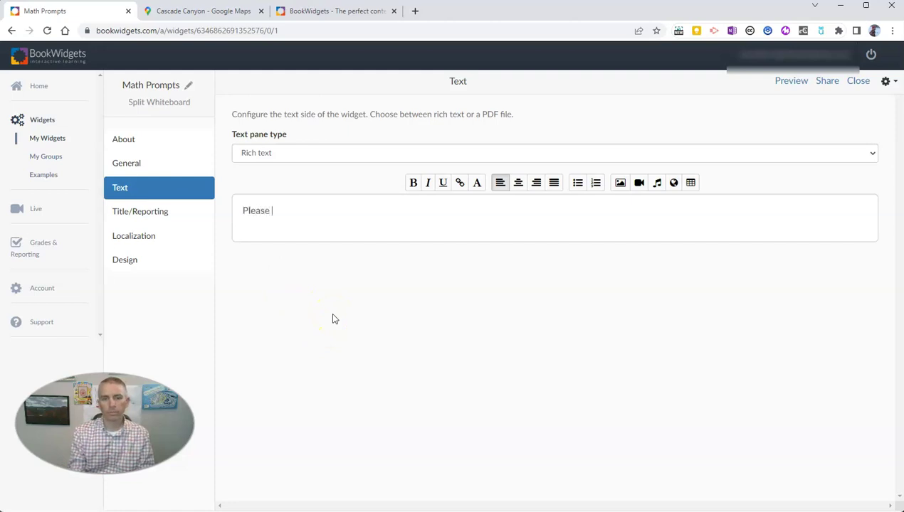
pyautogui.write('solve the following equation...')
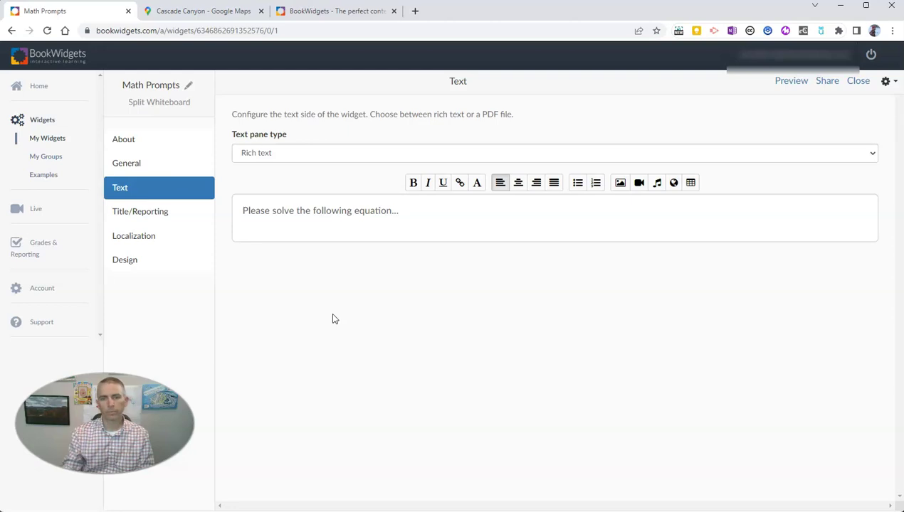
# Preview the Math Prompts widget as a student, dismiss the instructions, scribble freehand on the whiteboard, and close the preview.
pyautogui.click(800, 85)
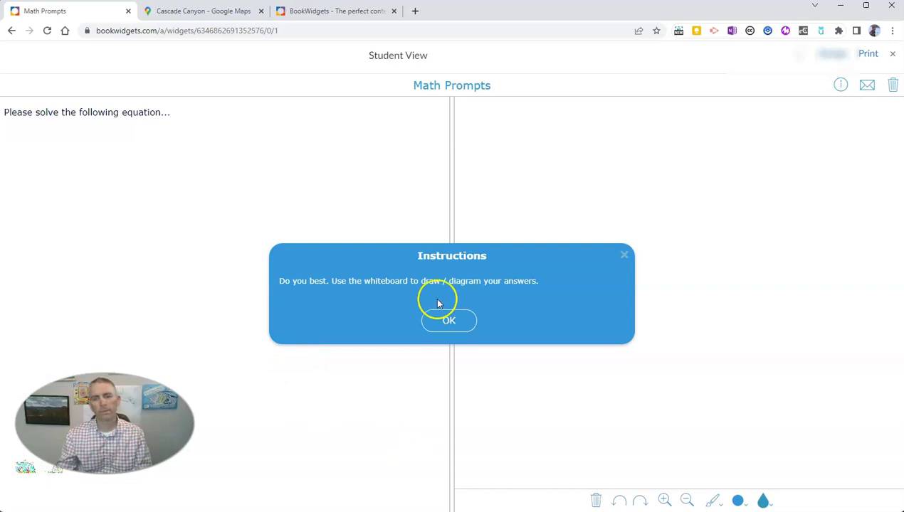
pyautogui.click(450, 321)
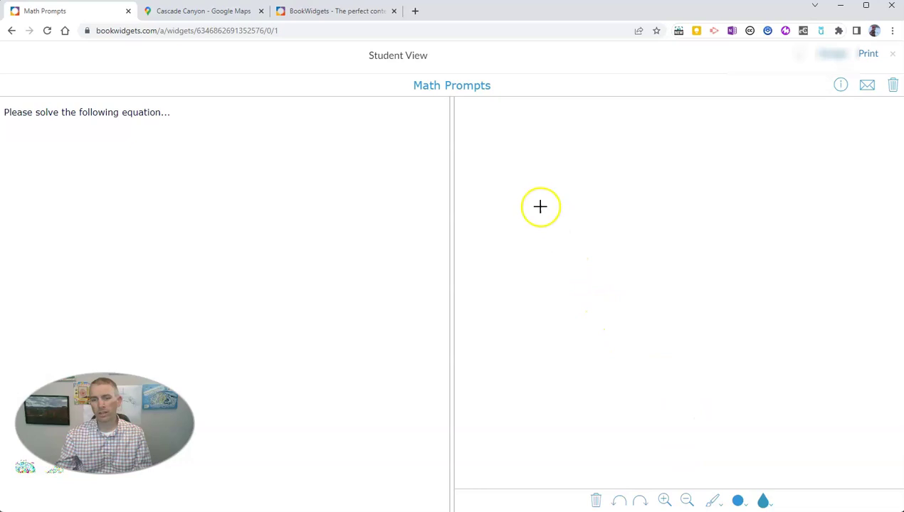
pyautogui.moveTo(519, 189)
pyautogui.mouseDown()
pyautogui.moveTo(535, 230)
pyautogui.moveTo(603, 191)
pyautogui.moveTo(501, 184)
pyautogui.moveTo(666, 275)
pyautogui.moveTo(673, 395)
pyautogui.moveTo(597, 396)
pyautogui.moveTo(701, 348)
pyautogui.mouseUp()
pyautogui.moveTo(719, 236)
pyautogui.mouseDown()
pyautogui.moveTo(714, 263)
pyautogui.moveTo(792, 359)
pyautogui.moveTo(770, 227)
pyautogui.moveTo(618, 206)
pyautogui.moveTo(695, 339)
pyautogui.moveTo(742, 367)
pyautogui.moveTo(736, 279)
pyautogui.mouseUp()
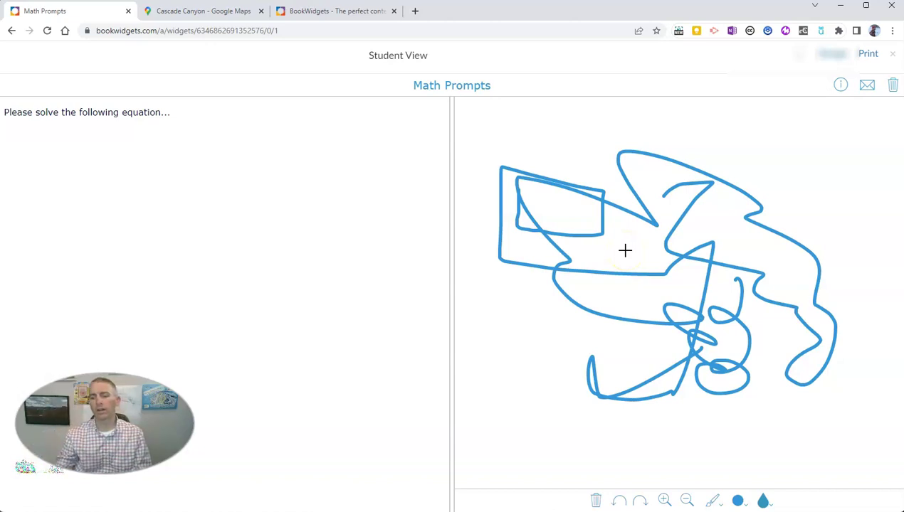
pyautogui.click(895, 57)
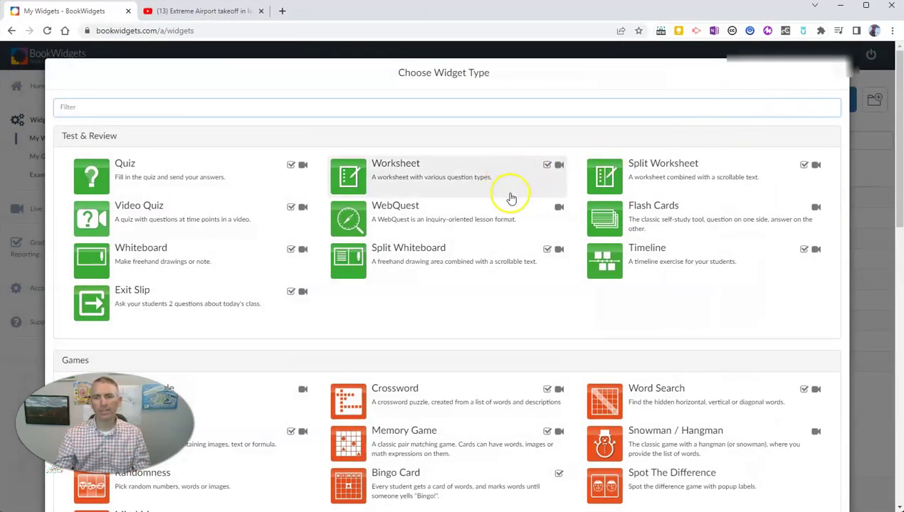
# Create a new Hotspot Image widget and name it "Iceland Air Route Map".
pyautogui.scroll(-1, 616, 262)
pyautogui.scroll(-5, 619, 264)
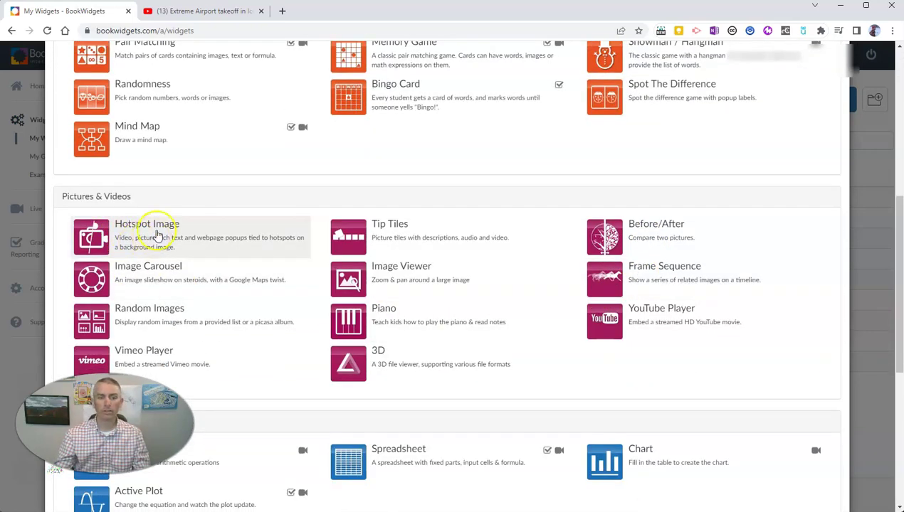
pyautogui.click(155, 236)
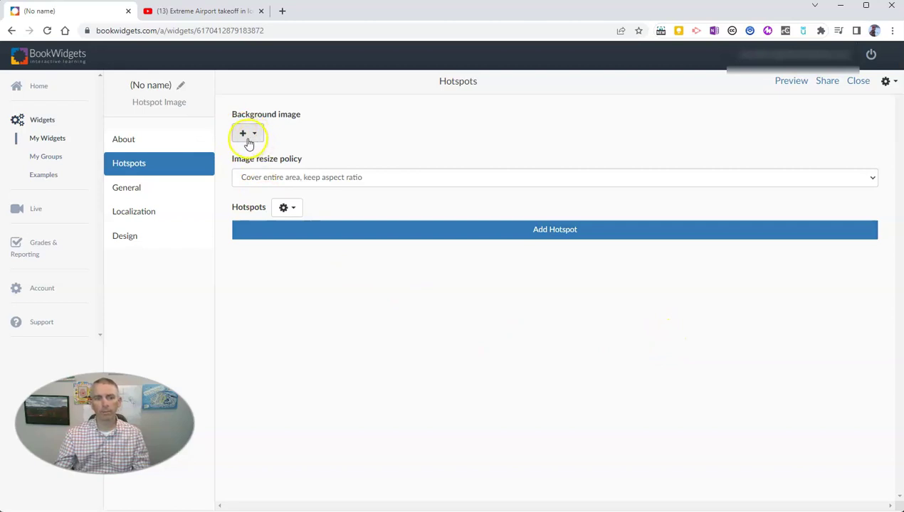
pyautogui.click(183, 87)
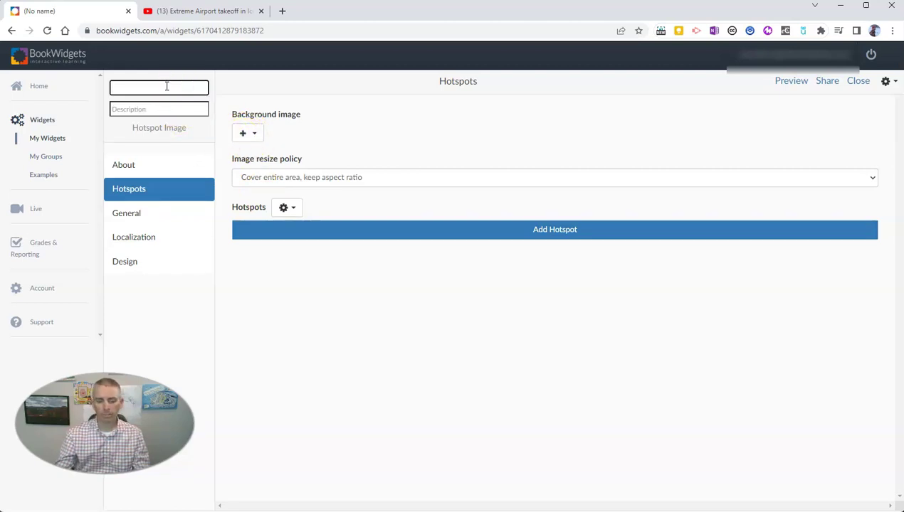
pyautogui.write('Iceland Air Route Map')
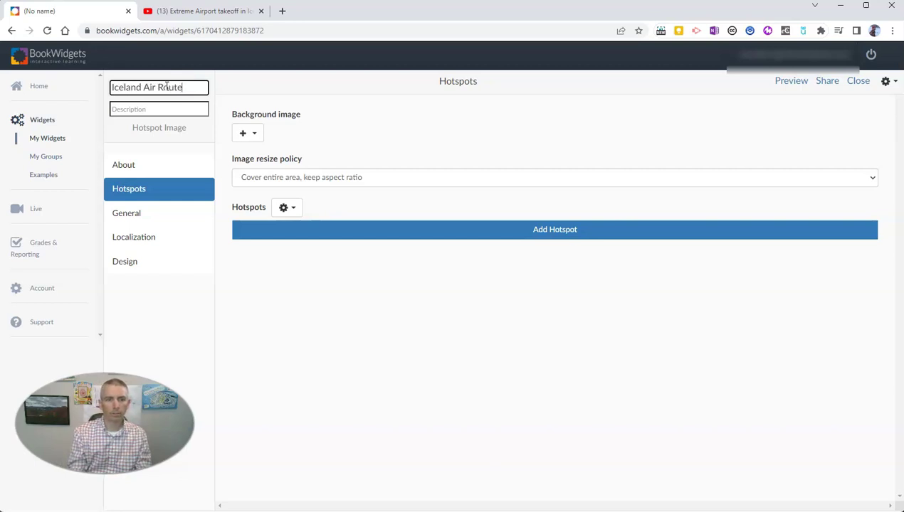
# Upload the "Iceland Air Route Map" picture from the Desktop folder as the hotspot background image.
pyautogui.click(246, 133)
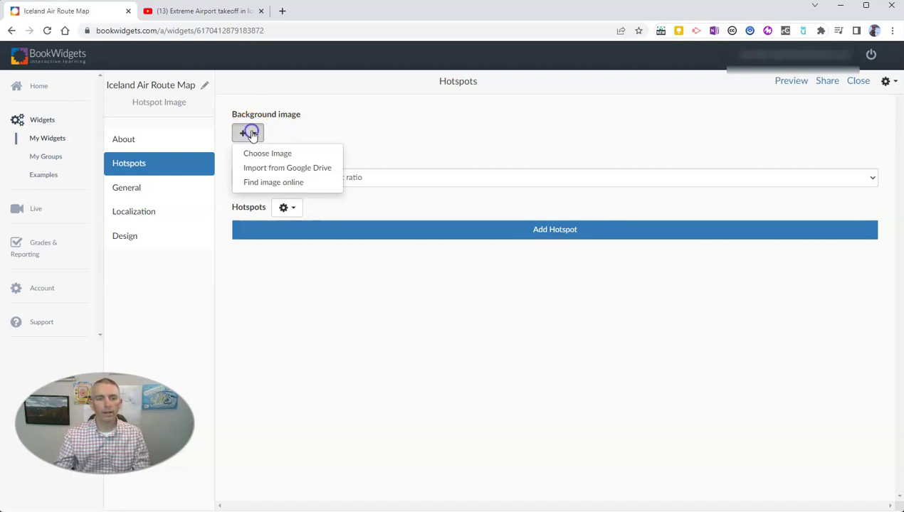
pyautogui.click(278, 155)
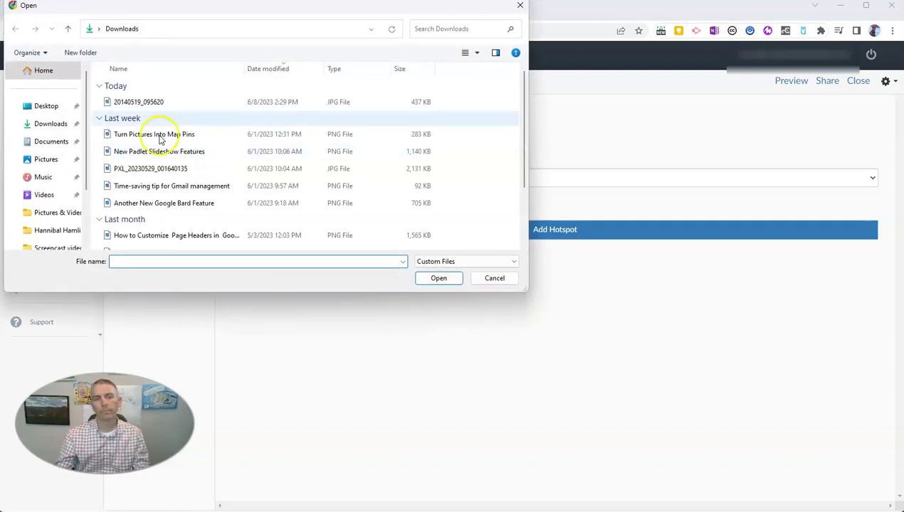
pyautogui.click(49, 106)
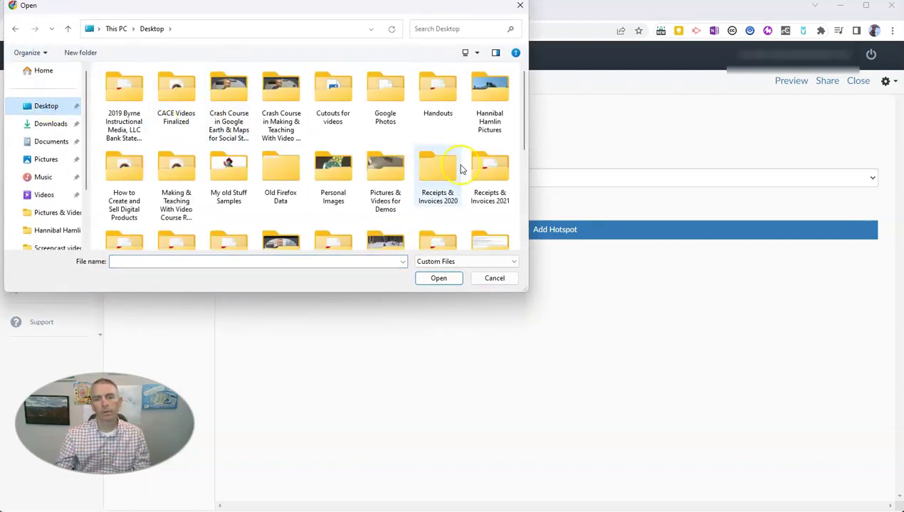
pyautogui.scroll(-3, 498, 165)
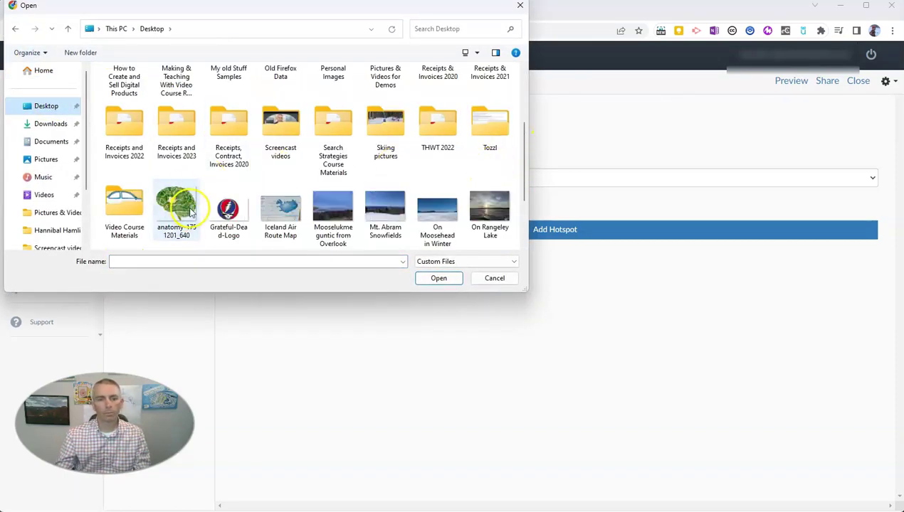
pyautogui.click(281, 210)
pyautogui.click(448, 282)
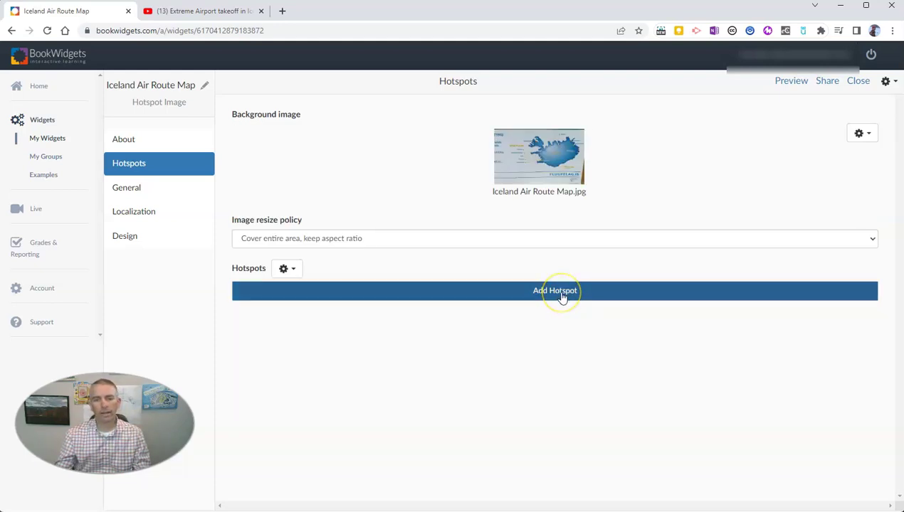
# Add a Video Popup hotspot, and copy the address of the open Extreme Airport takeoff YouTube video.
pyautogui.click(561, 296)
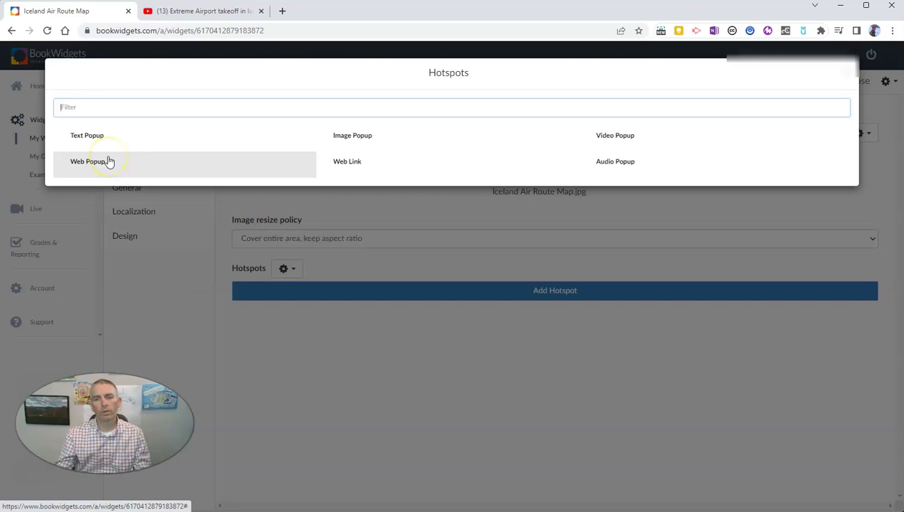
pyautogui.click(634, 139)
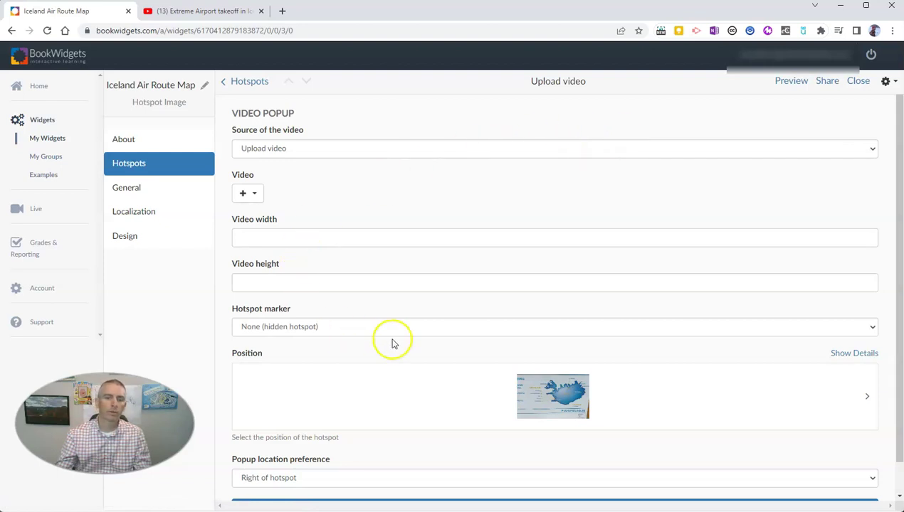
pyautogui.click(206, 10)
pyautogui.click(247, 29)
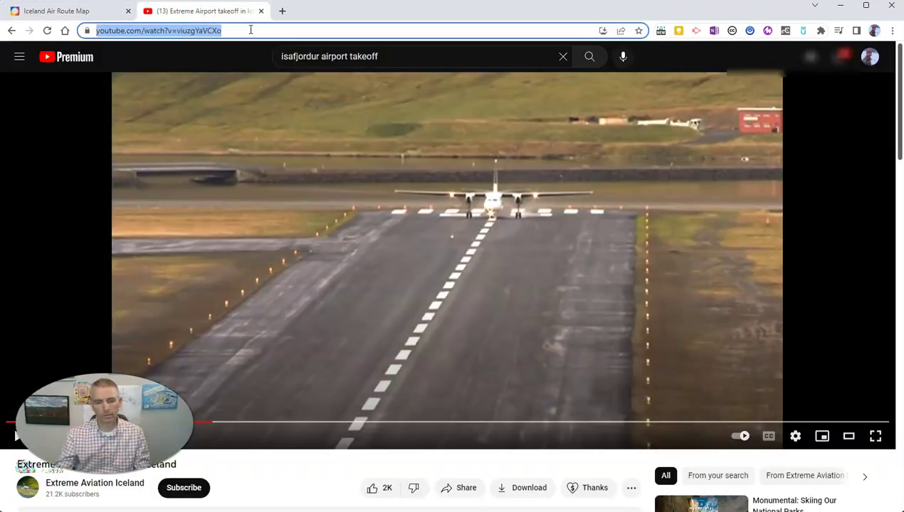
pyautogui.click(86, 15)
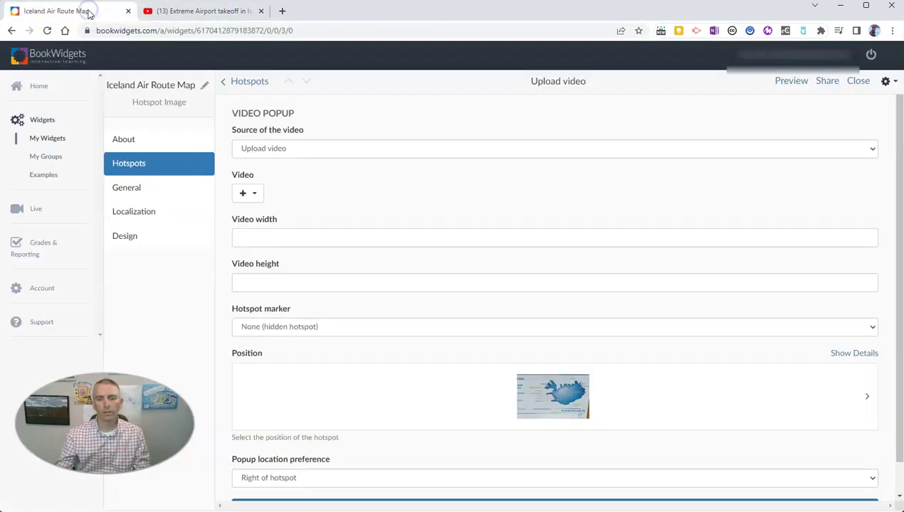
pyautogui.click(462, 151)
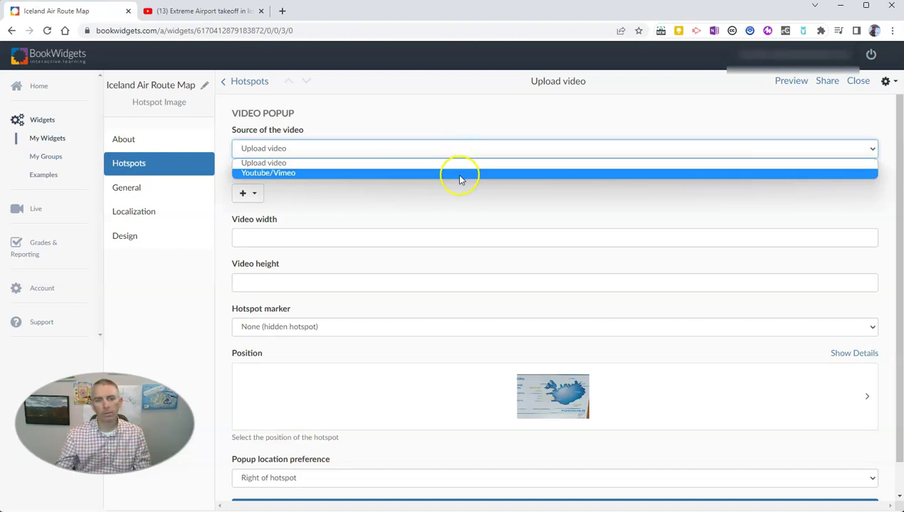
pyautogui.click(459, 175)
pyautogui.click(264, 195)
pyautogui.write('https://www.youtube.com/watch?v=viuzgYaVCXo')
# Set the popup video's width to 560 and its height to 340.
pyautogui.scroll(-1, 387, 277)
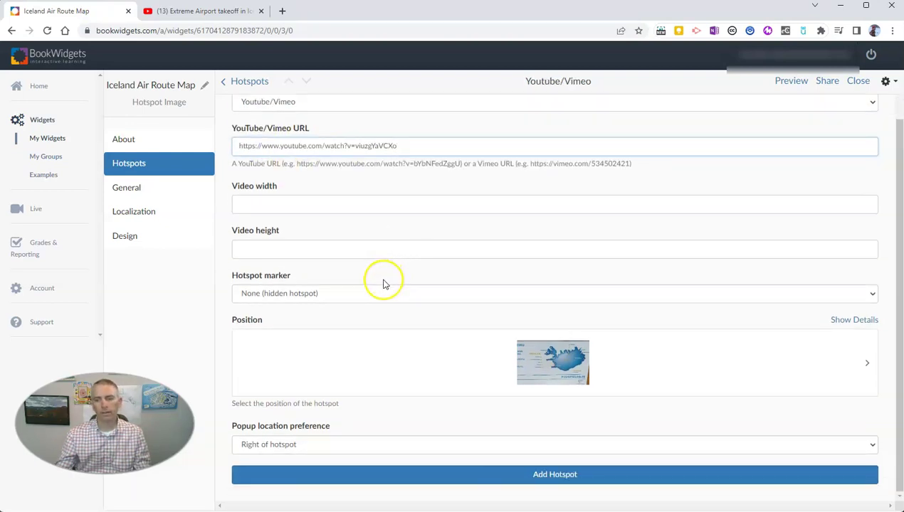
pyautogui.click(282, 203)
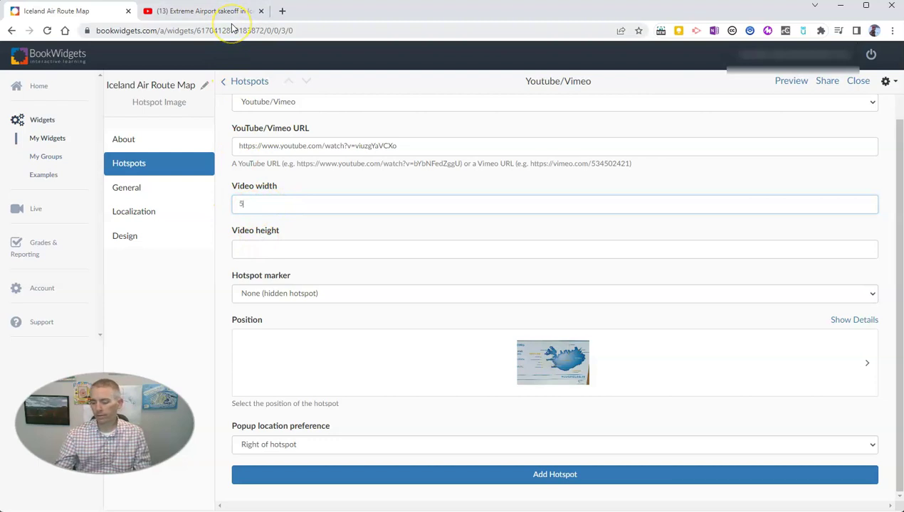
pyautogui.click(283, 253)
pyautogui.write('340')
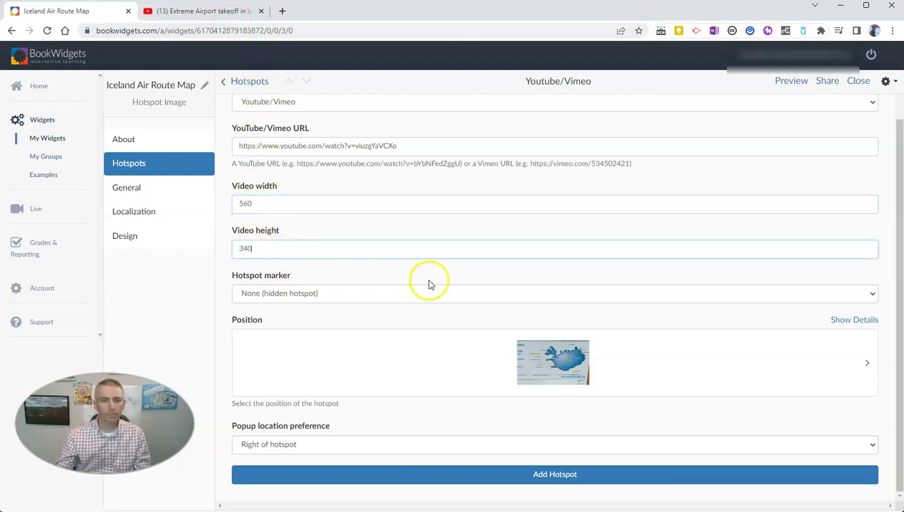
# Change the popup video's dimensions to a width of 340 and a height of 560.
pyautogui.doubleClick(261, 200)
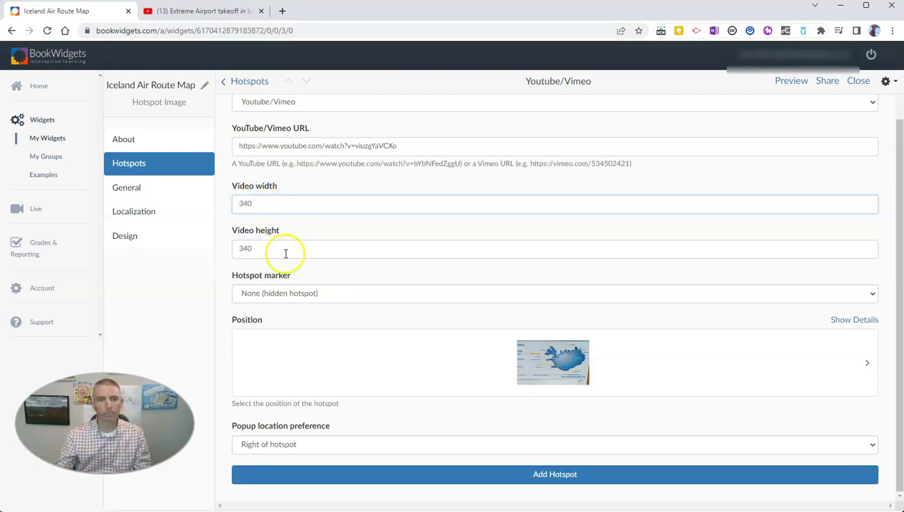
pyautogui.doubleClick(263, 250)
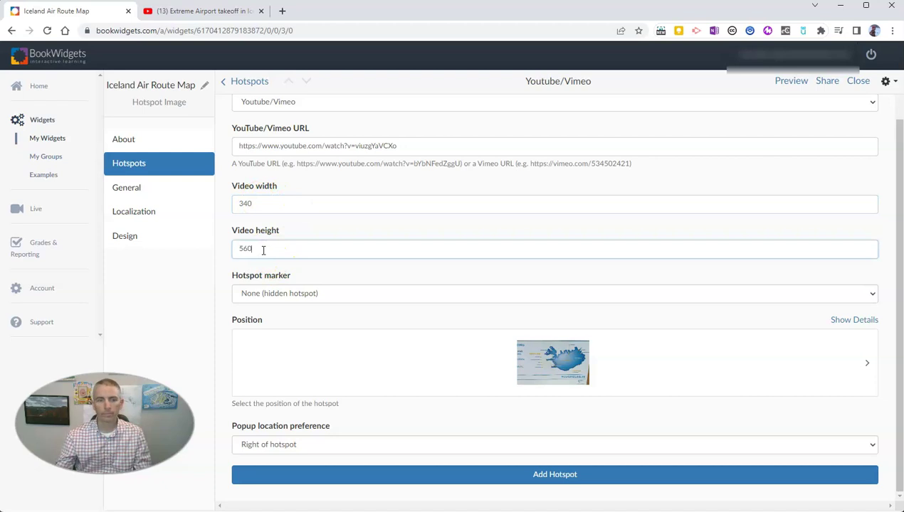
pyautogui.click(397, 310)
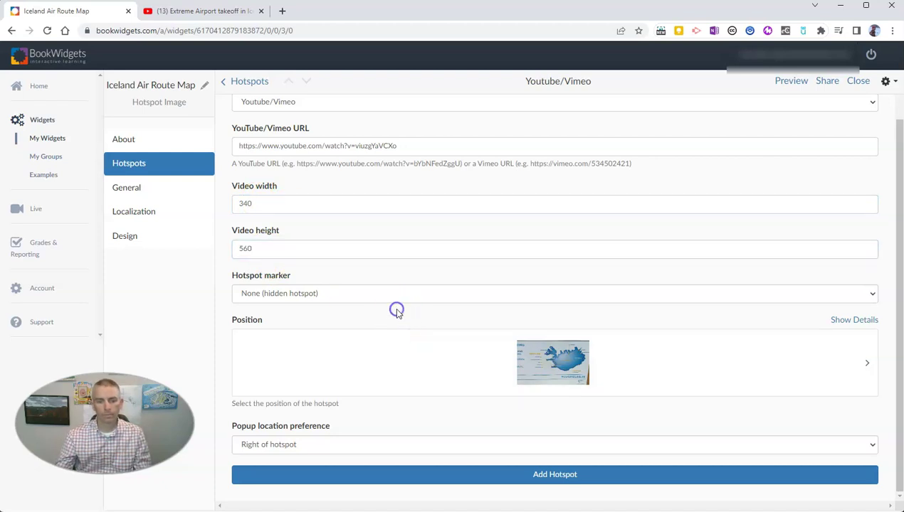
# Set the hotspot marker to Label and enter "Airplane takeoff" as the marker label.
pyautogui.click(311, 296)
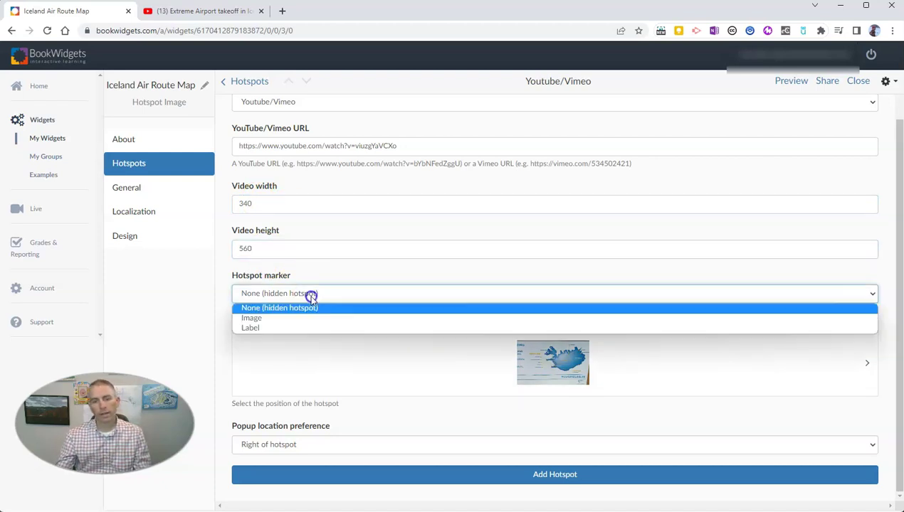
pyautogui.click(295, 331)
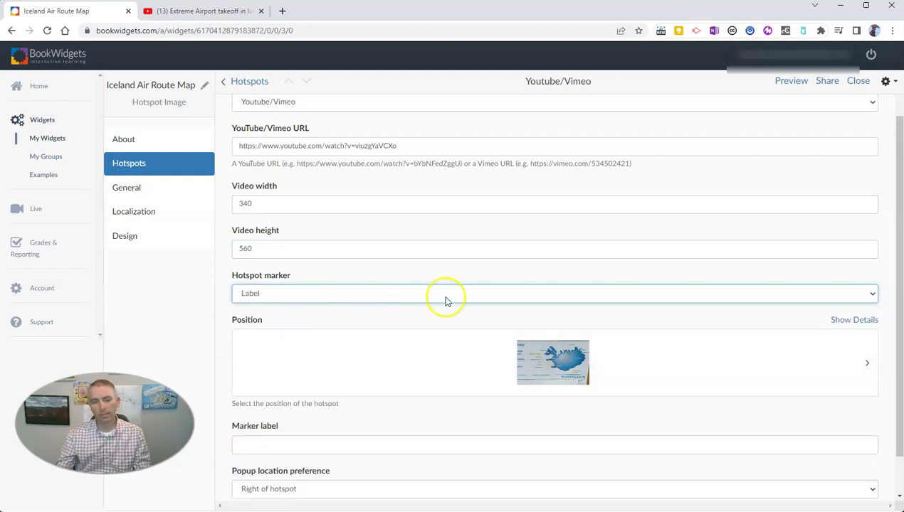
pyautogui.scroll(-1, 476, 429)
pyautogui.click(270, 397)
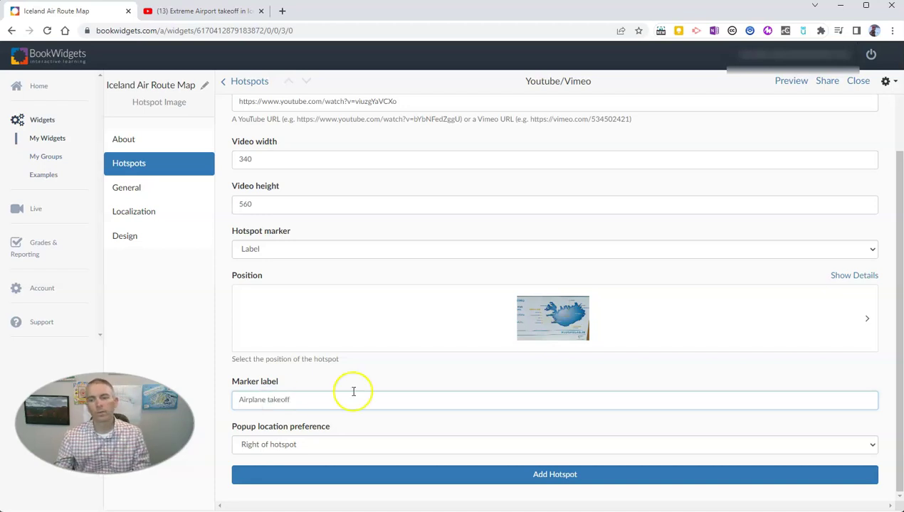
# Position the hotspot on the Ísafjörður route point in the map's northwest.
pyautogui.click(563, 317)
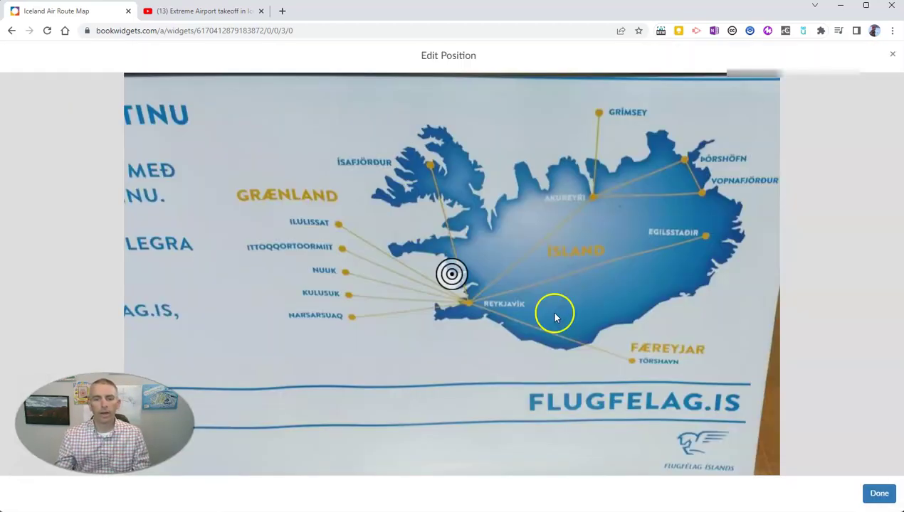
pyautogui.moveTo(454, 275)
pyautogui.mouseDown()
pyautogui.moveTo(413, 256)
pyautogui.moveTo(430, 164)
pyautogui.mouseUp()
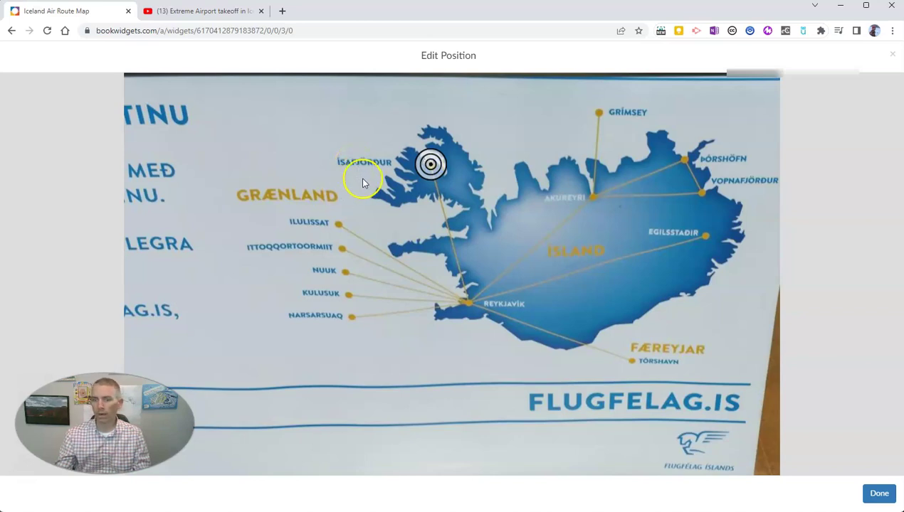
pyautogui.click(879, 494)
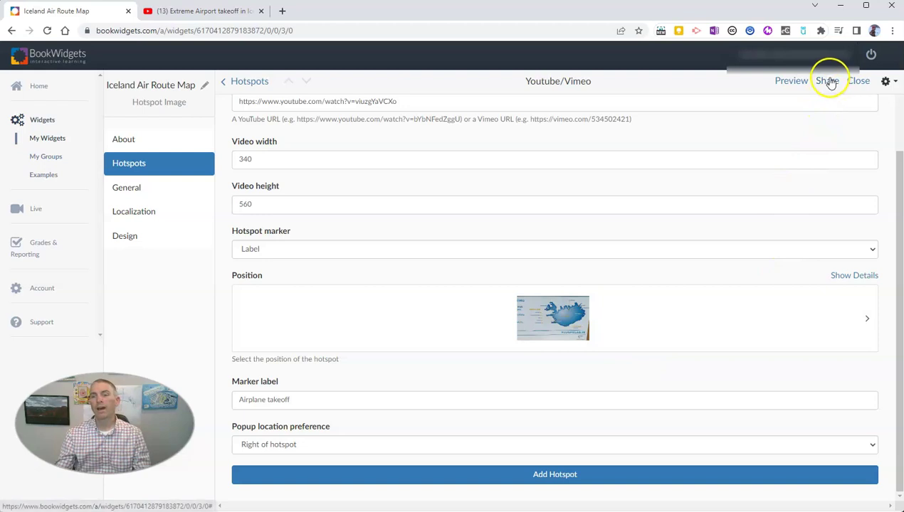
# Preview the hotspot image as a student and open the Airplane takeoff video popup.
pyautogui.click(787, 83)
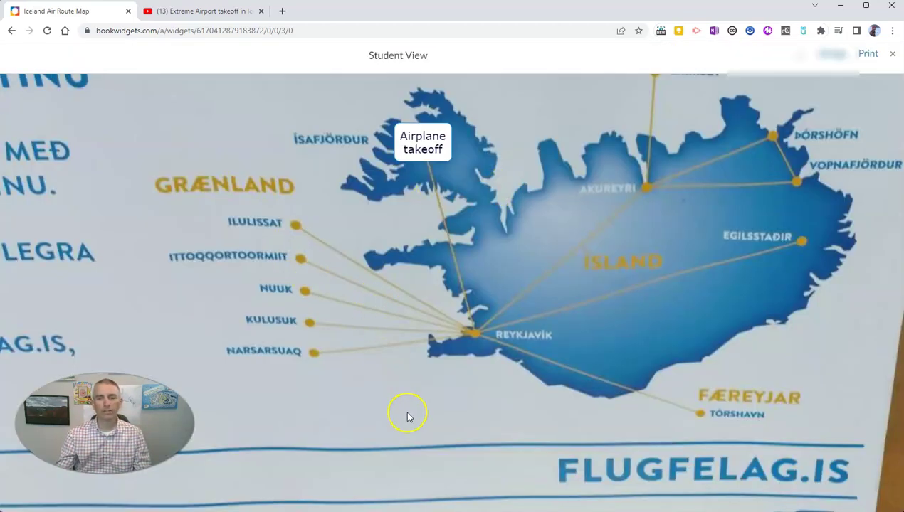
pyautogui.click(419, 148)
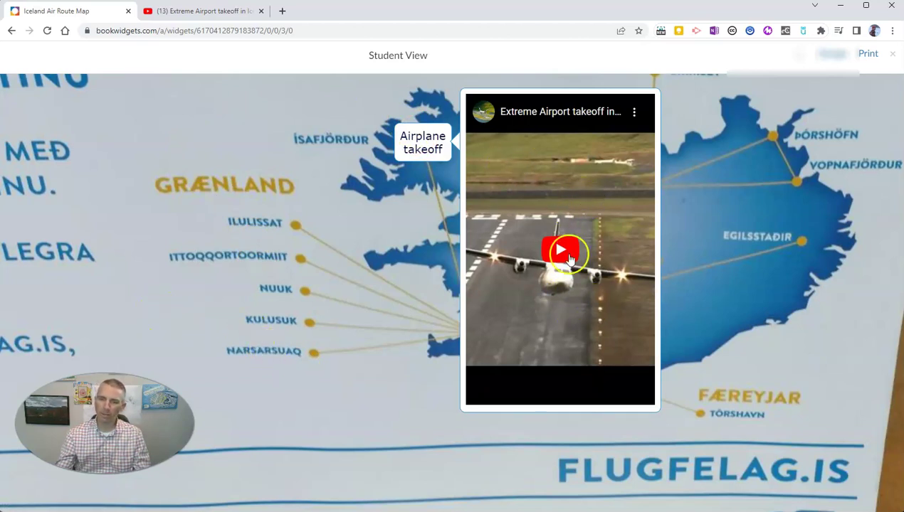
pyautogui.click(892, 55)
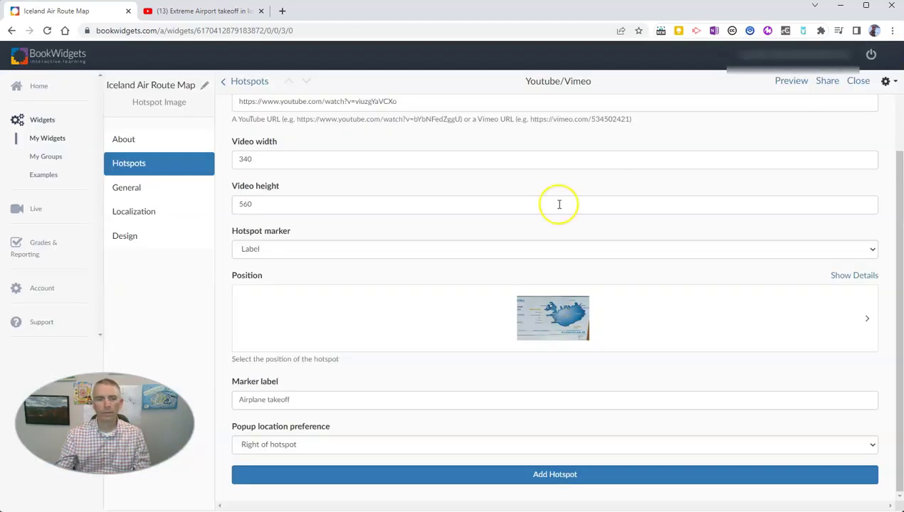
# Set the popup video's width back to 560 and its height to 340.
pyautogui.scroll(2, 322, 258)
pyautogui.moveTo(254, 249); pyautogui.dragTo(237, 250)
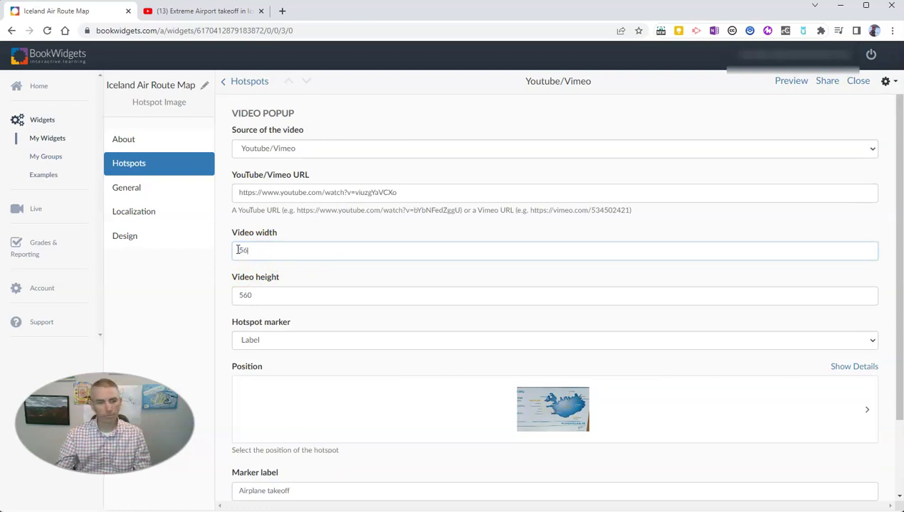
pyautogui.doubleClick(259, 295)
pyautogui.write('340')
pyautogui.click(424, 268)
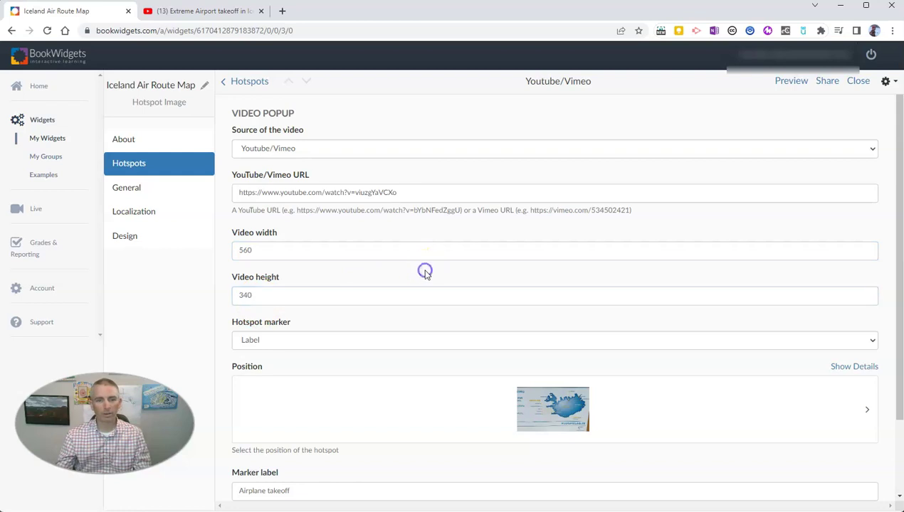
# Check the resized Airplane takeoff video popup in the student preview, and open the widget's sharing options.
pyautogui.click(794, 82)
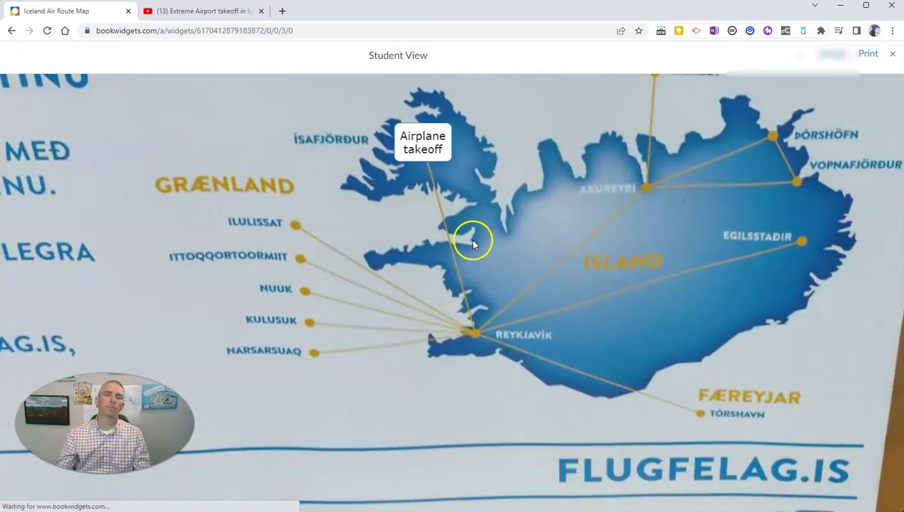
pyautogui.click(432, 147)
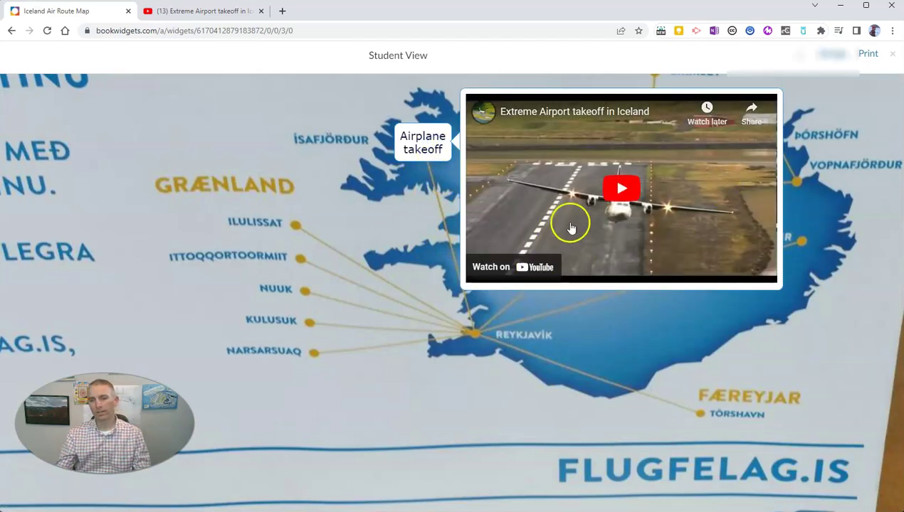
pyautogui.click(892, 54)
pyautogui.scroll(-2, 427, 391)
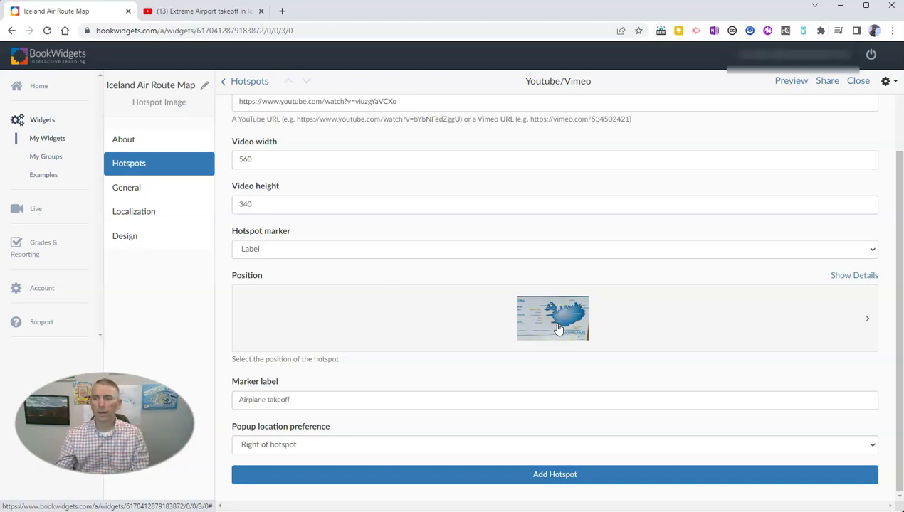
pyautogui.click(827, 81)
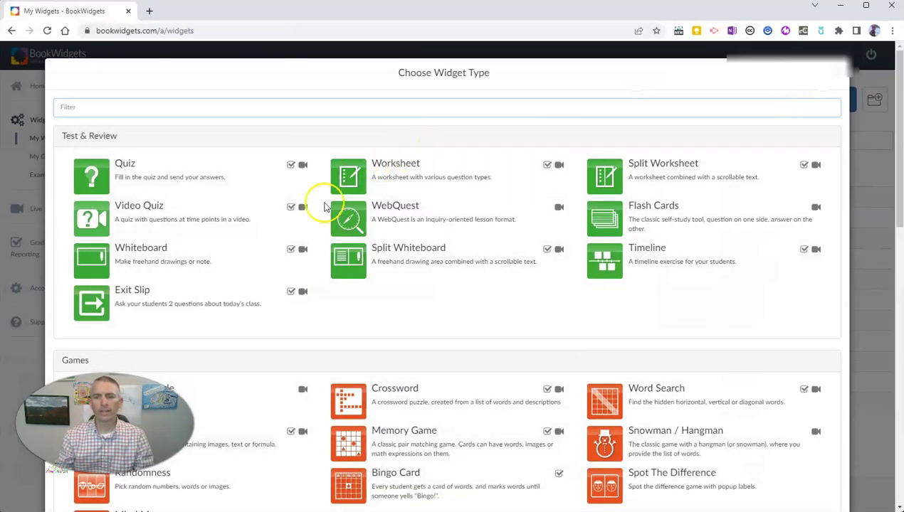
# Create a Timeline widget named "American Revolution" with the type "Editable timeline, intended as student exercise.".
pyautogui.click(656, 259)
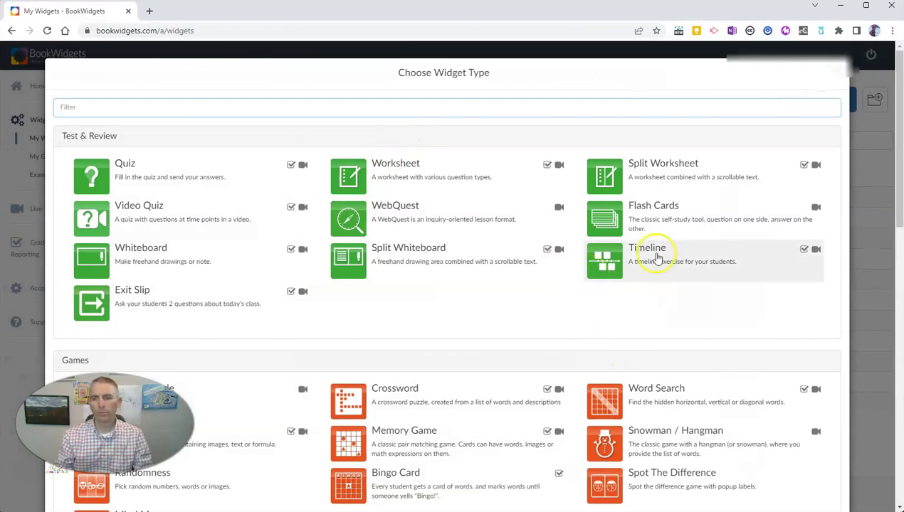
pyautogui.click(671, 264)
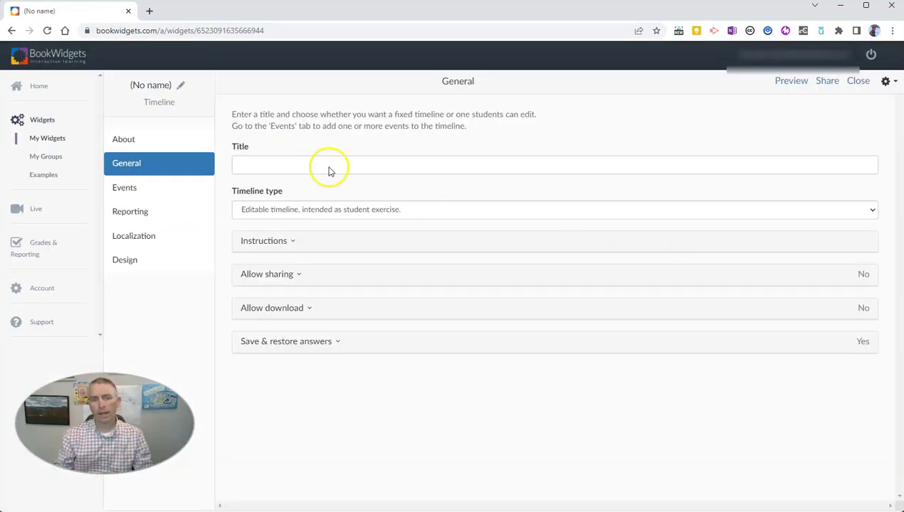
pyautogui.click(179, 85)
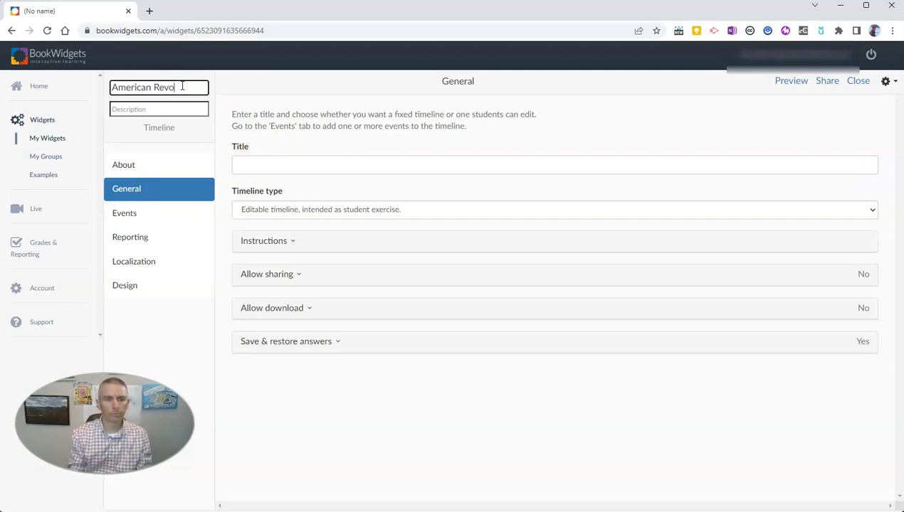
pyautogui.click(296, 162)
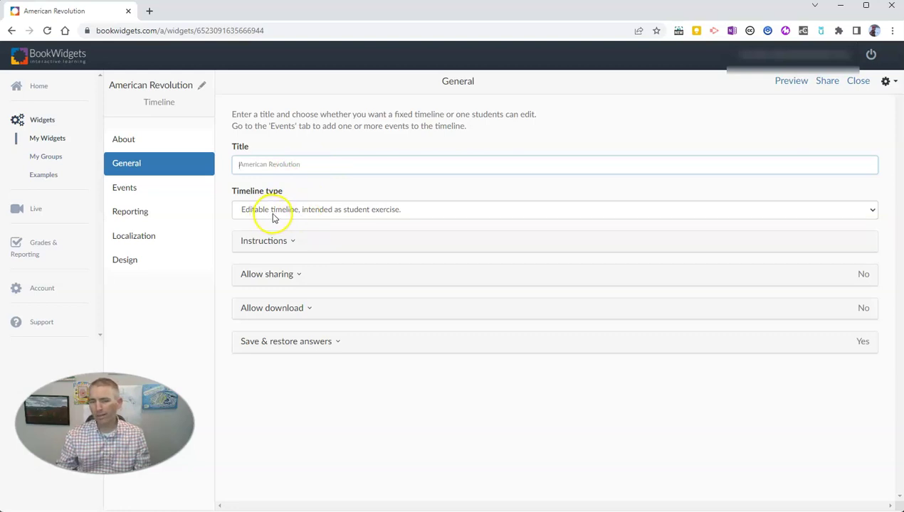
pyautogui.click(294, 215)
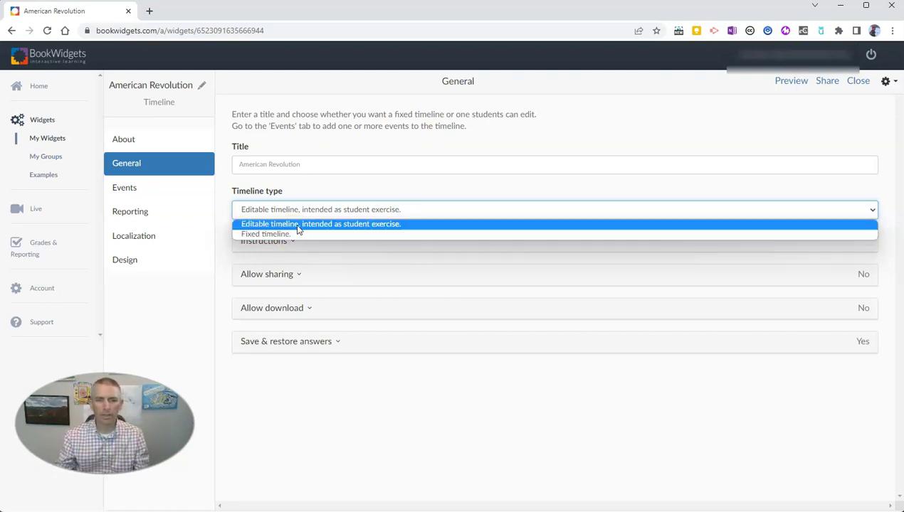
pyautogui.click(297, 225)
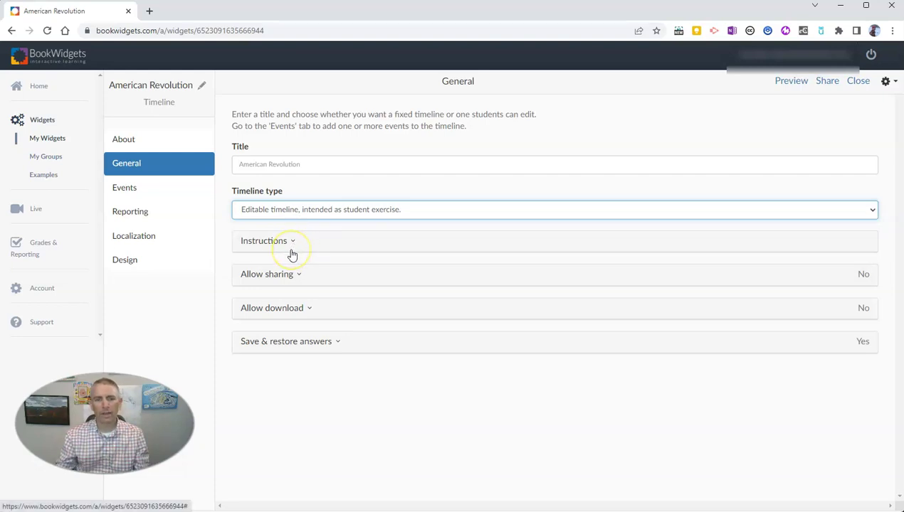
# Enter the student instructions "Please complete this timeline by adding dates and details to the events. Put the events in the correct sequence.".
pyautogui.click(288, 246)
pyautogui.click(294, 360)
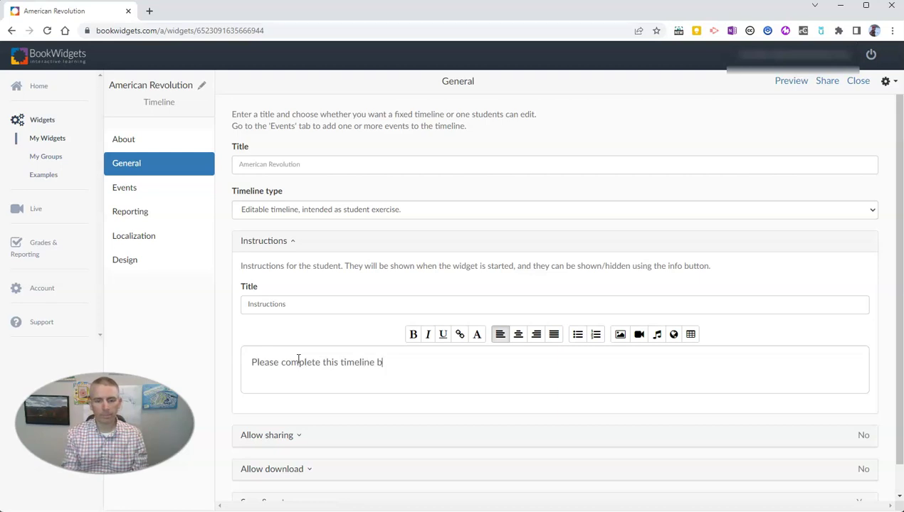
pyautogui.write('ading')
pyautogui.press('BackSpace')
pyautogui.press('BackSpace')
pyautogui.press('BackSpace')
pyautogui.write('ding dates and details to the events. Put the even')
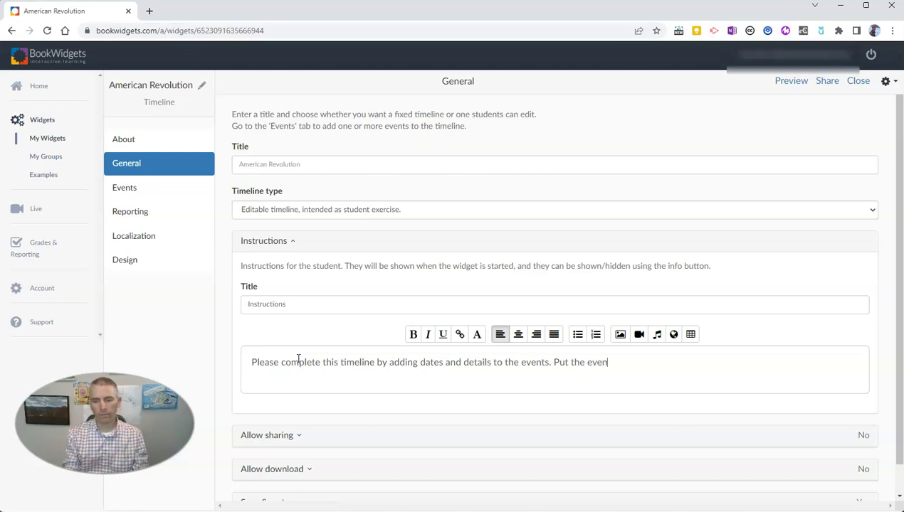
pyautogui.write('ts in the correct seq')
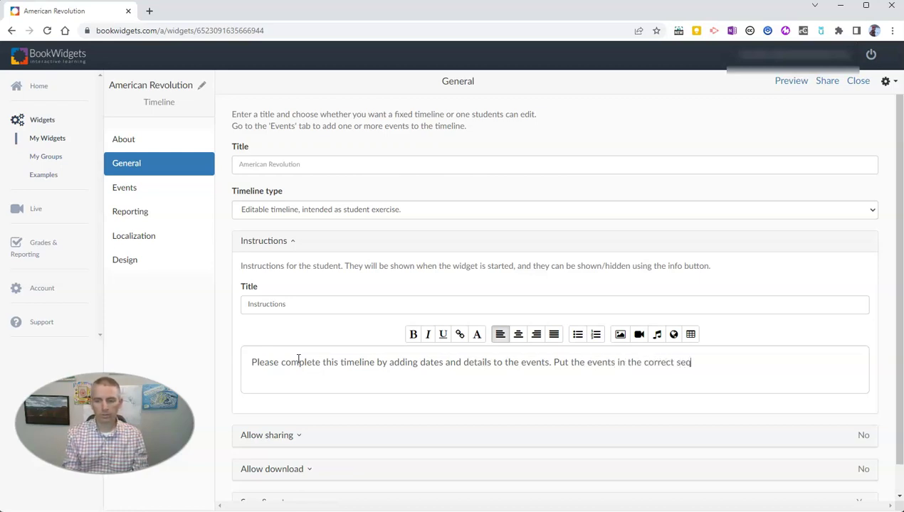
pyautogui.write('uence.')
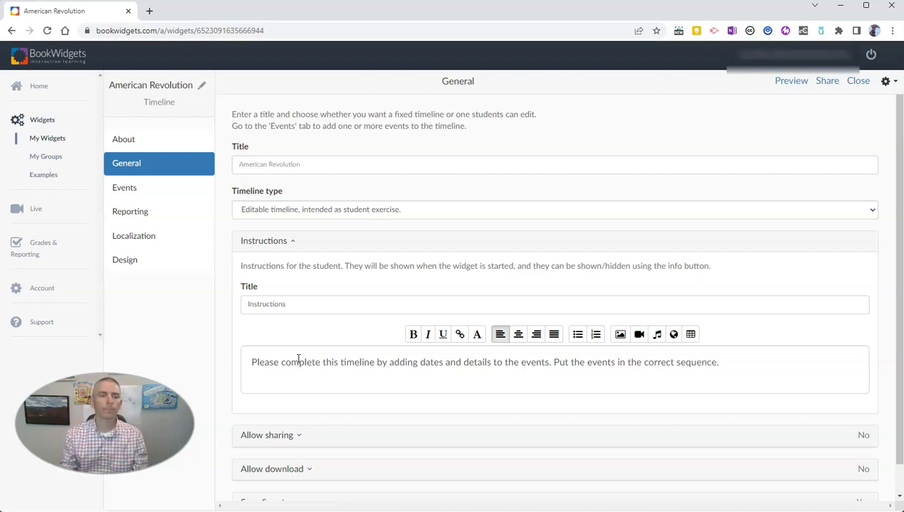
# Add the first timeline event with the timepoint "Battles of Lexington and Concord", leaving its description empty.
pyautogui.click(134, 190)
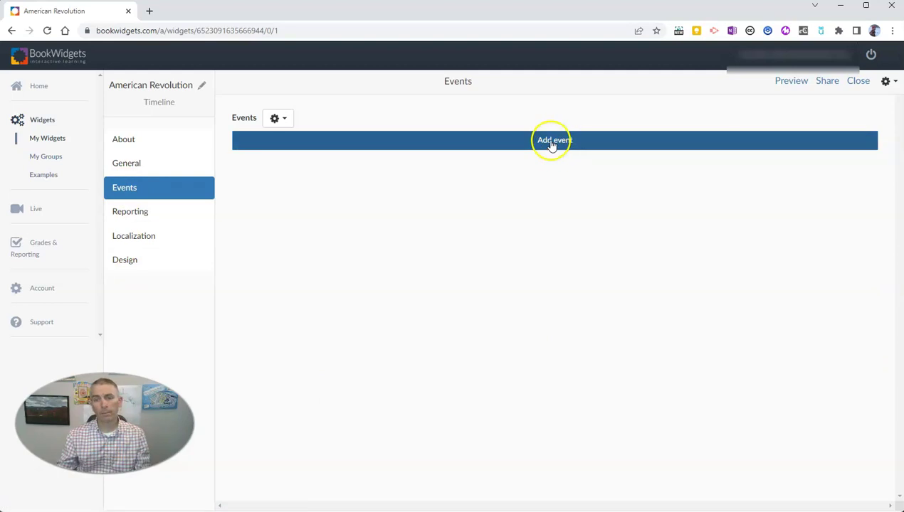
pyautogui.click(552, 143)
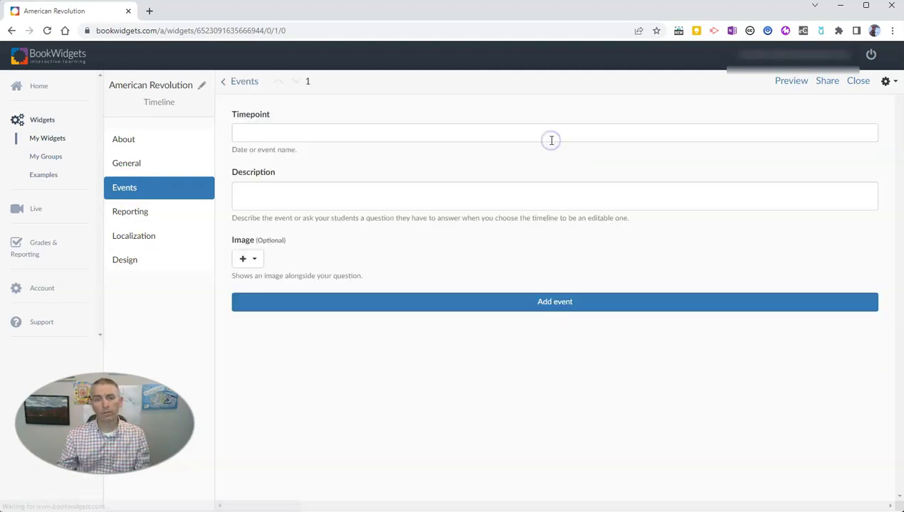
pyautogui.click(250, 131)
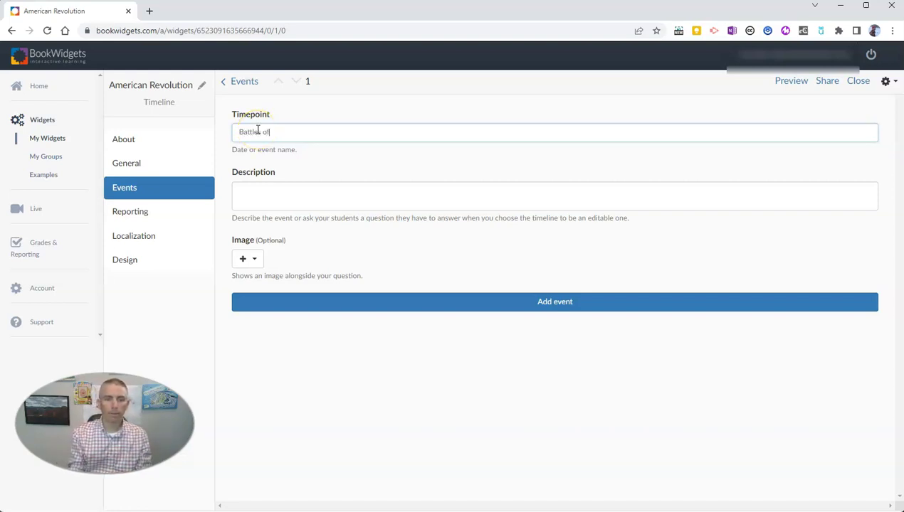
pyautogui.write('Battle of Lexington and Concord')
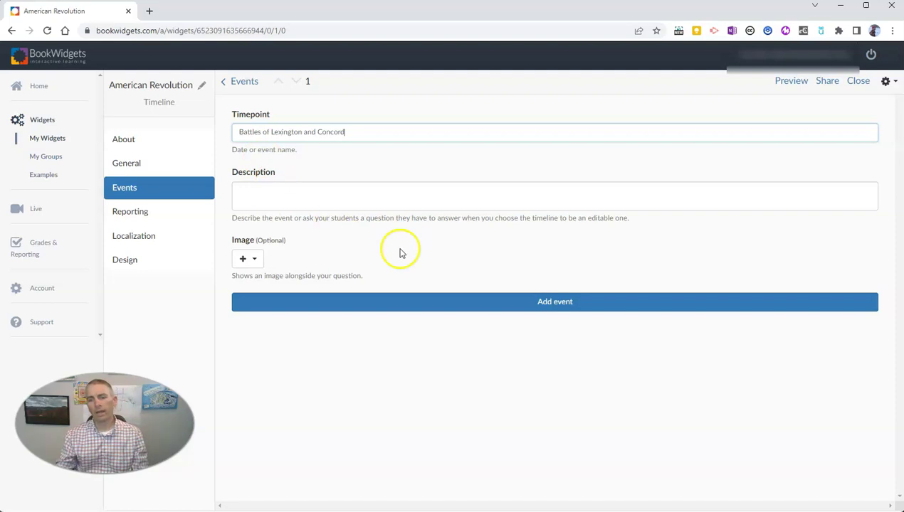
pyautogui.click(254, 185)
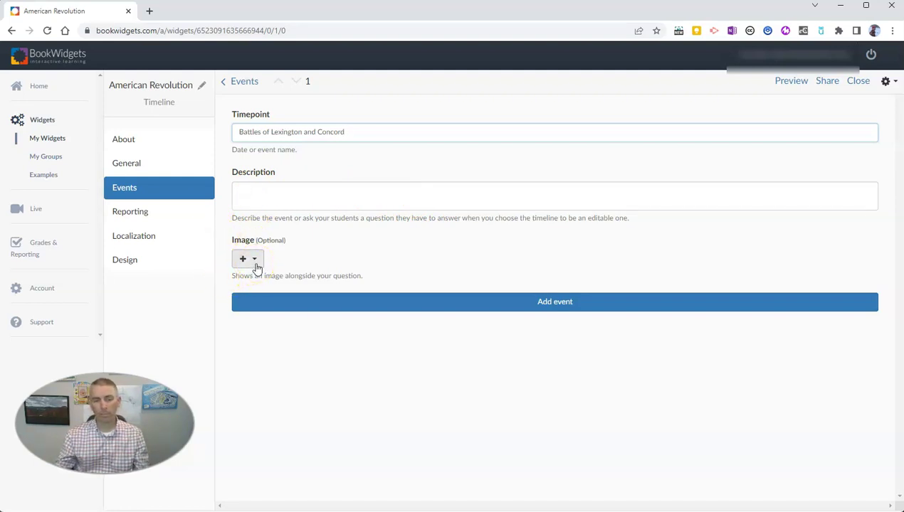
# Add three more timeline events with the timepoints "Battle of Saratoga", "Battle of Trenton" and "Battle of Yorktown".
pyautogui.click(555, 301)
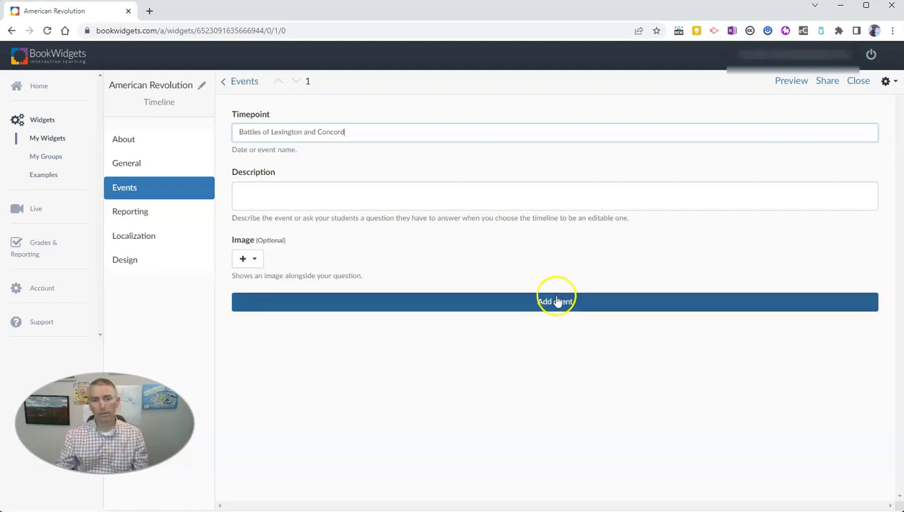
pyautogui.click(282, 128)
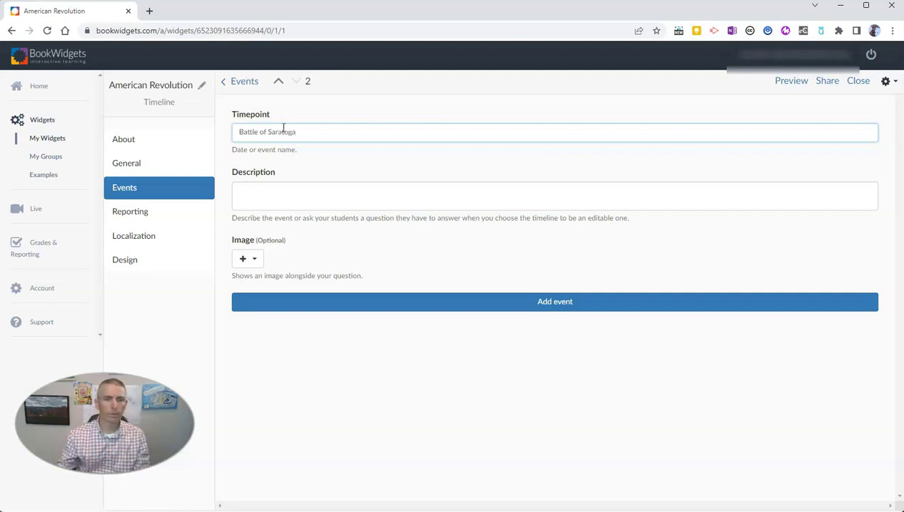
pyautogui.click(555, 305)
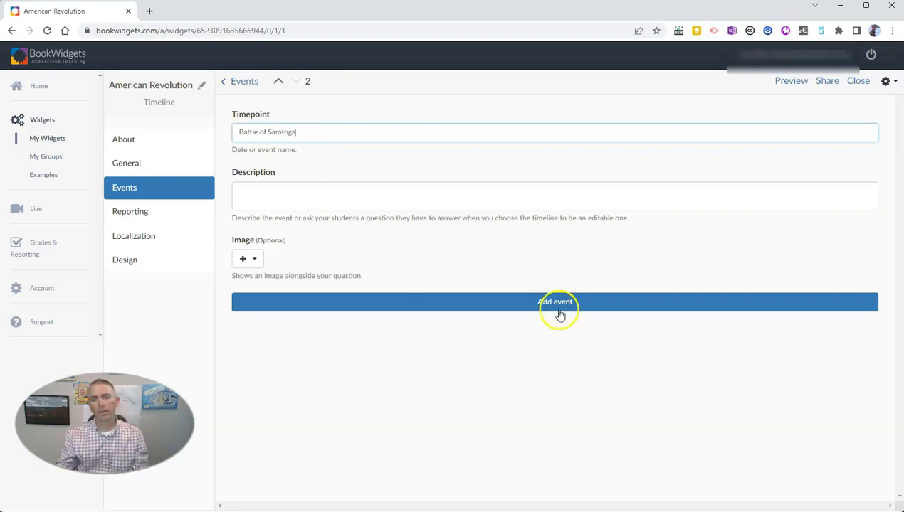
pyautogui.click(273, 133)
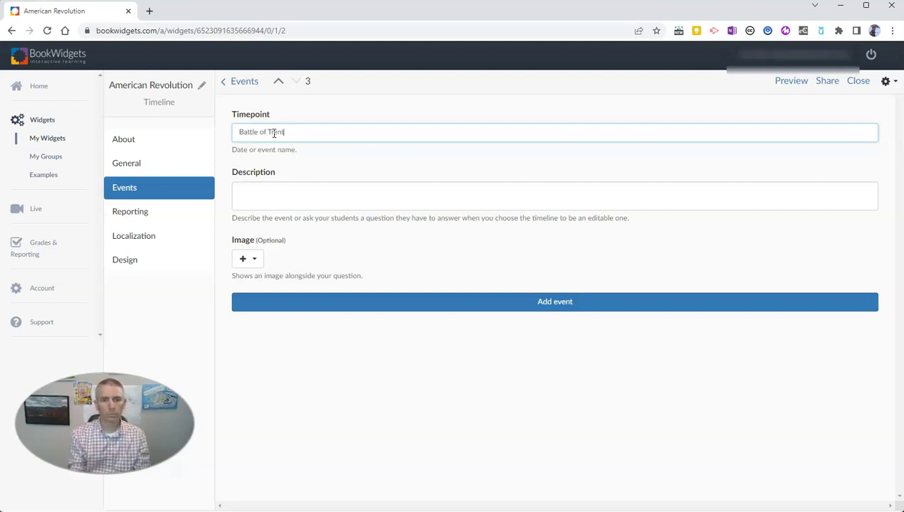
pyautogui.write('Battle of Trenton')
pyautogui.click(550, 303)
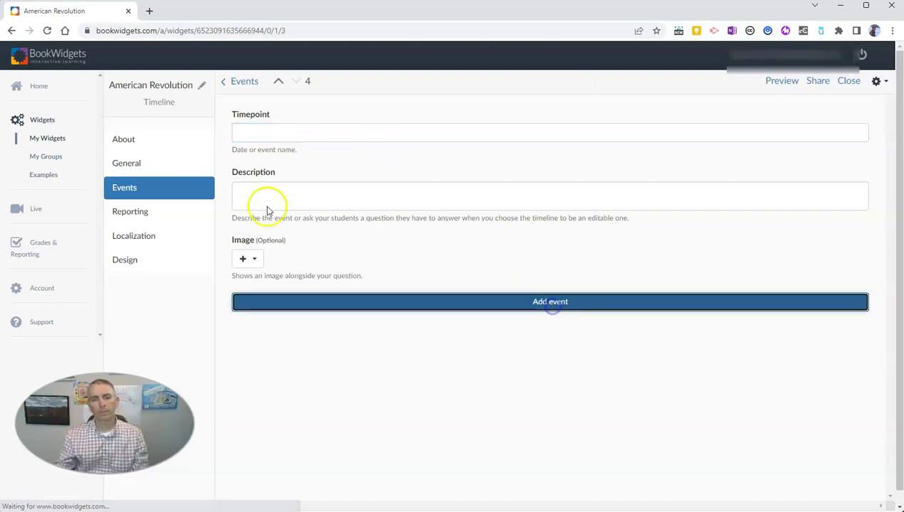
pyautogui.click(272, 133)
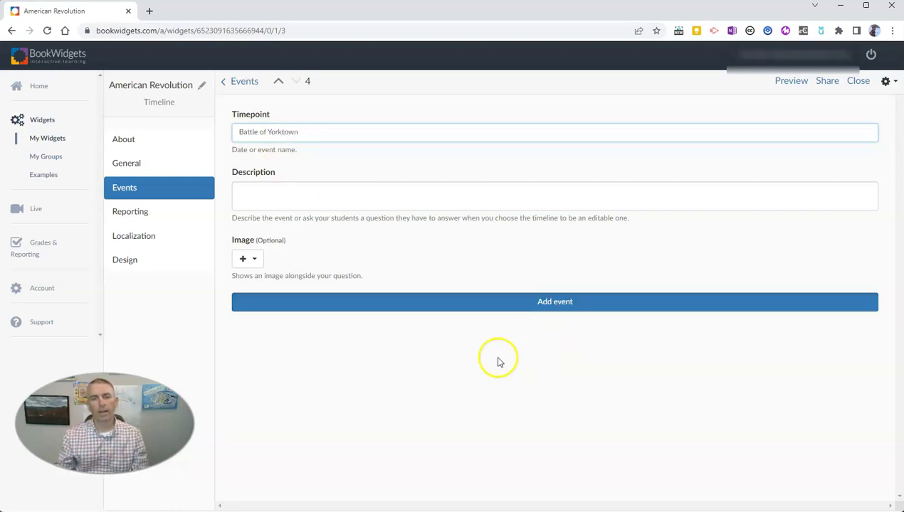
# In the timeline's reporting settings, turn submitting of answers off and back on.
pyautogui.click(121, 213)
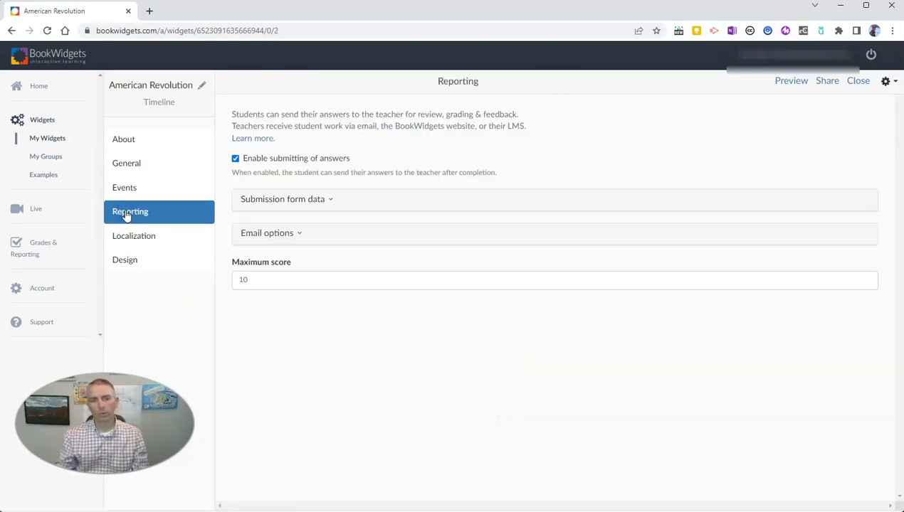
pyautogui.click(235, 159)
pyautogui.click(235, 159)
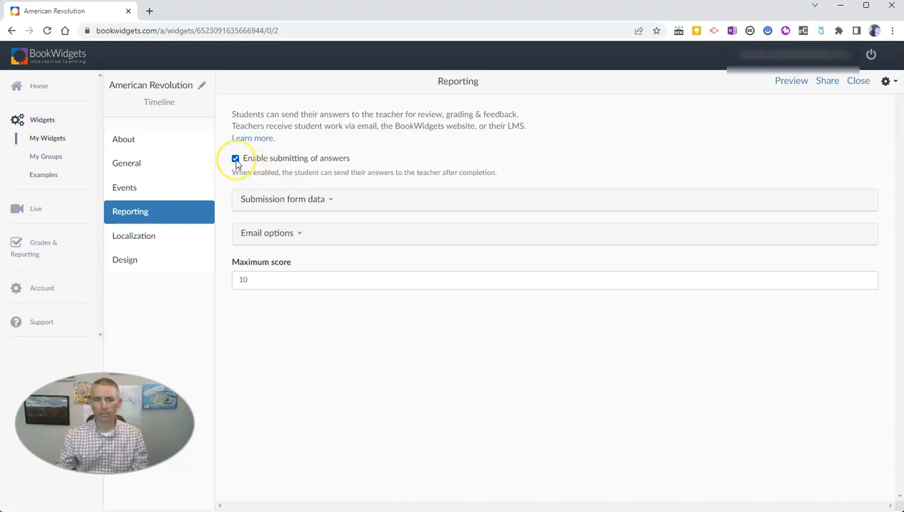
# Examine the widget orientation options in the timeline's design settings, keeping Horizontal.
pyautogui.click(129, 265)
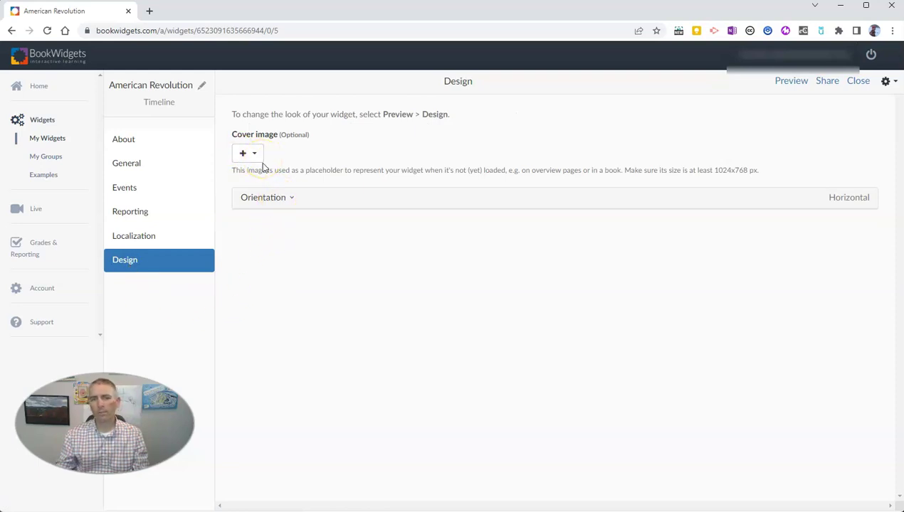
pyautogui.click(292, 200)
pyautogui.click(293, 244)
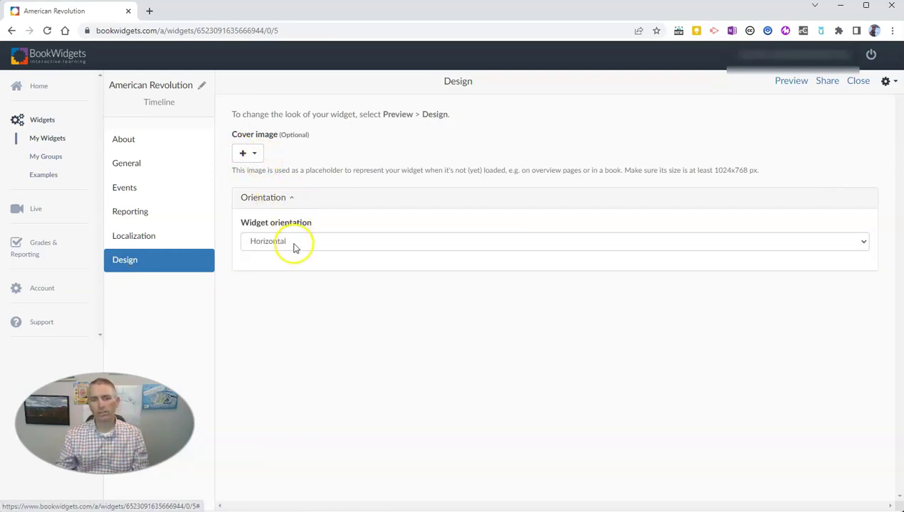
pyautogui.click(296, 256)
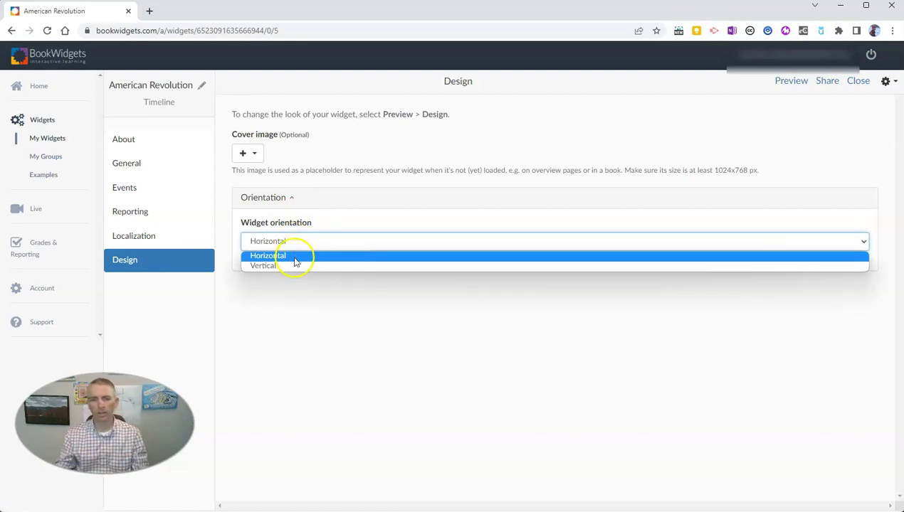
pyautogui.click(373, 299)
pyautogui.moveTo(371, 303); pyautogui.dragTo(363, 322)
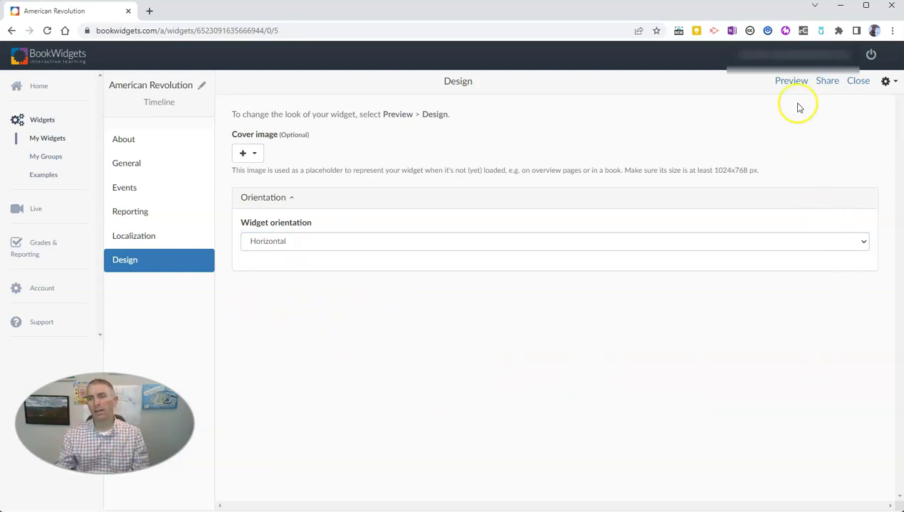
# Preview the timeline in student view, dismiss its instructions and return to the editor.
pyautogui.click(792, 83)
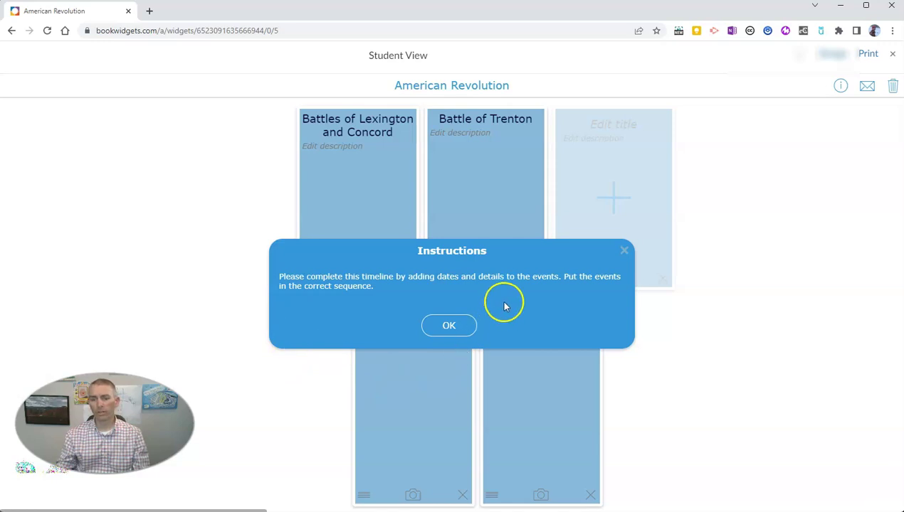
pyautogui.click(461, 329)
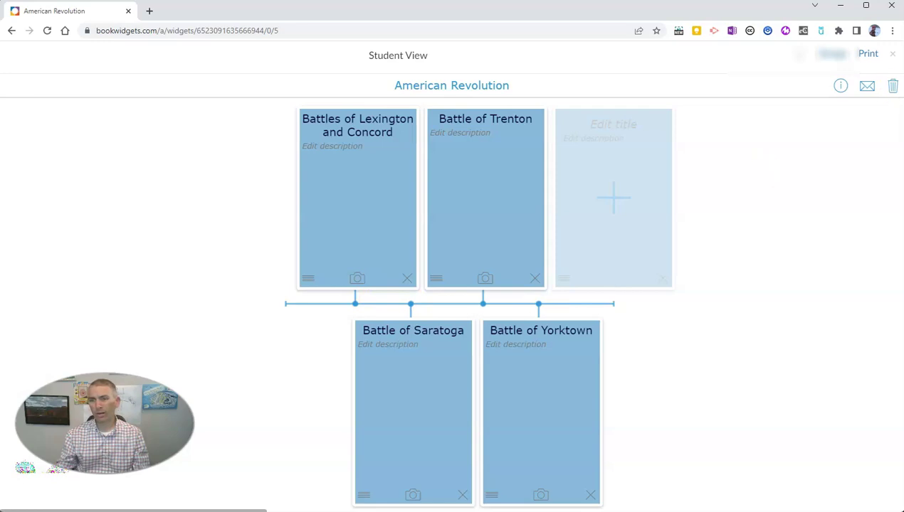
pyautogui.click(894, 56)
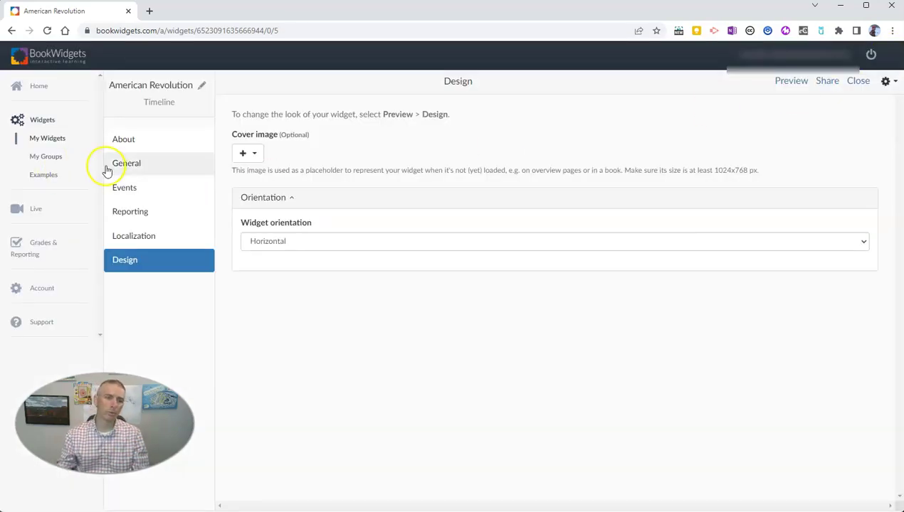
# Move Battle of Trenton to the start of the timeline's event list, ahead of Battles of Lexington and Concord, and check the student preview.
pyautogui.click(137, 189)
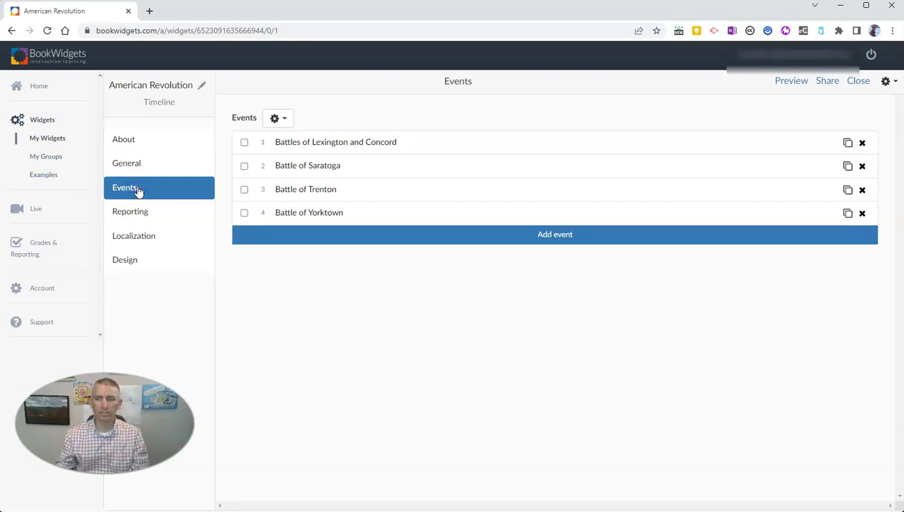
pyautogui.click(324, 214)
pyautogui.moveTo(324, 216); pyautogui.dragTo(327, 194)
pyautogui.moveTo(333, 141); pyautogui.dragTo(333, 165)
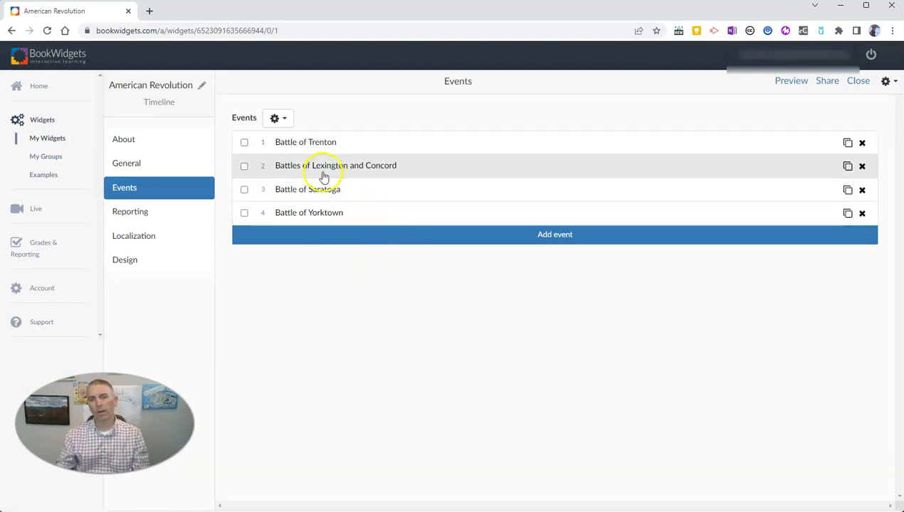
pyautogui.click(793, 82)
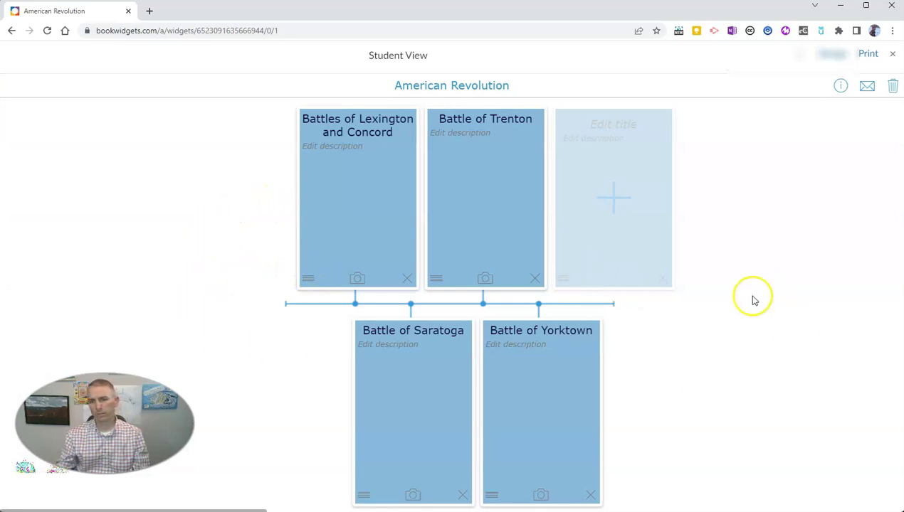
pyautogui.click(892, 54)
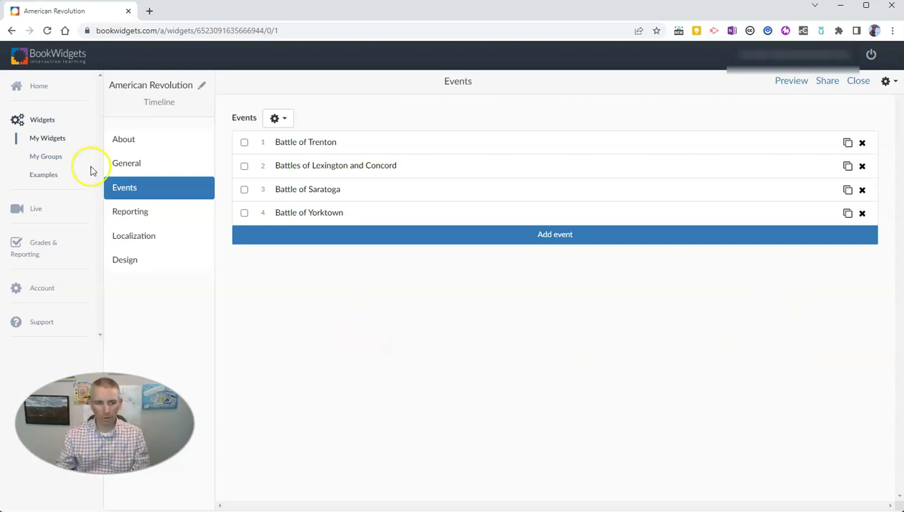
# Review the timeline's general settings and its sharing options, and close the share dialog.
pyautogui.click(130, 165)
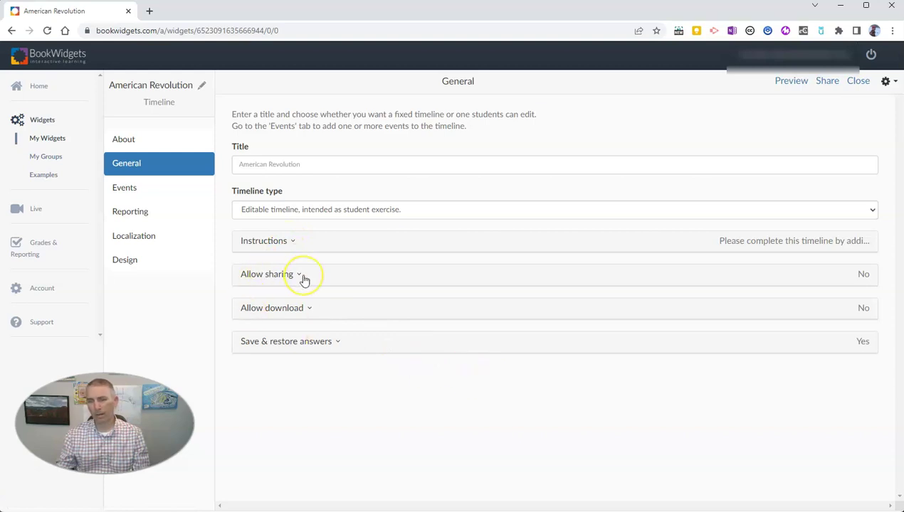
pyautogui.click(826, 82)
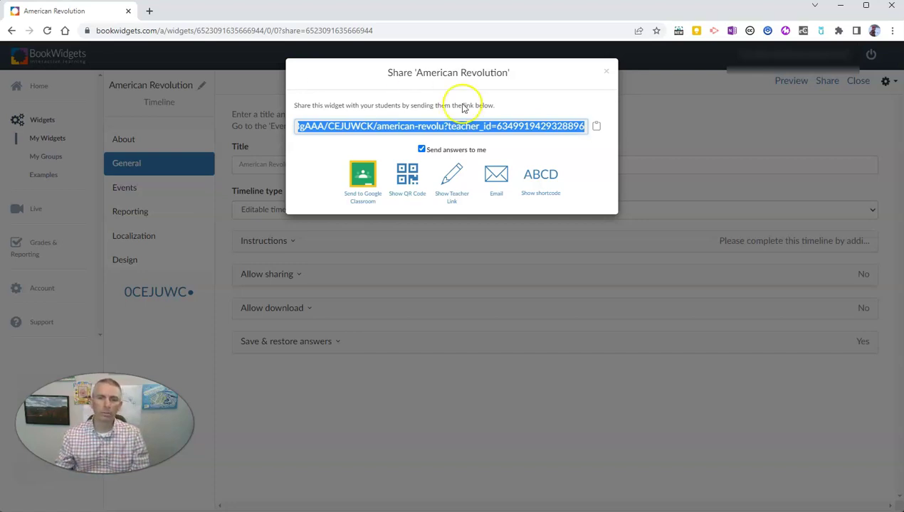
pyautogui.click(606, 71)
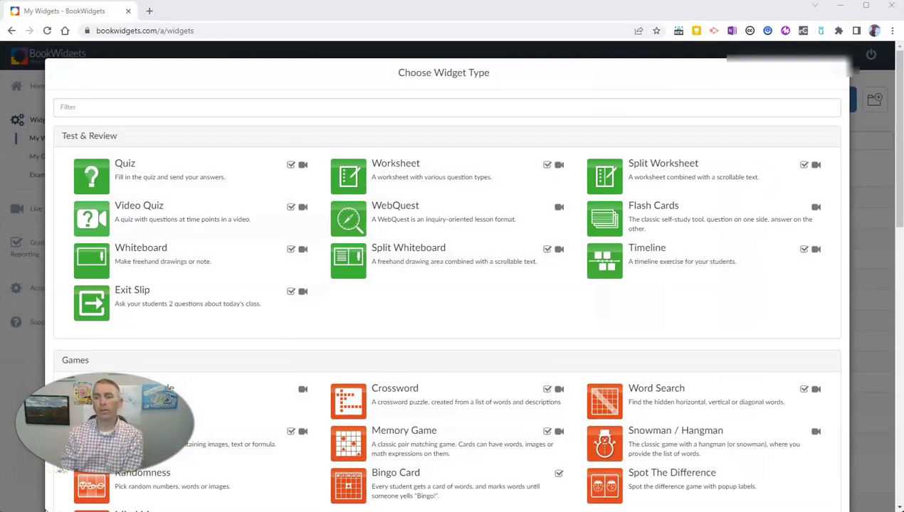
# Create a new Mind Map widget.
pyautogui.scroll(-3, 318, 367)
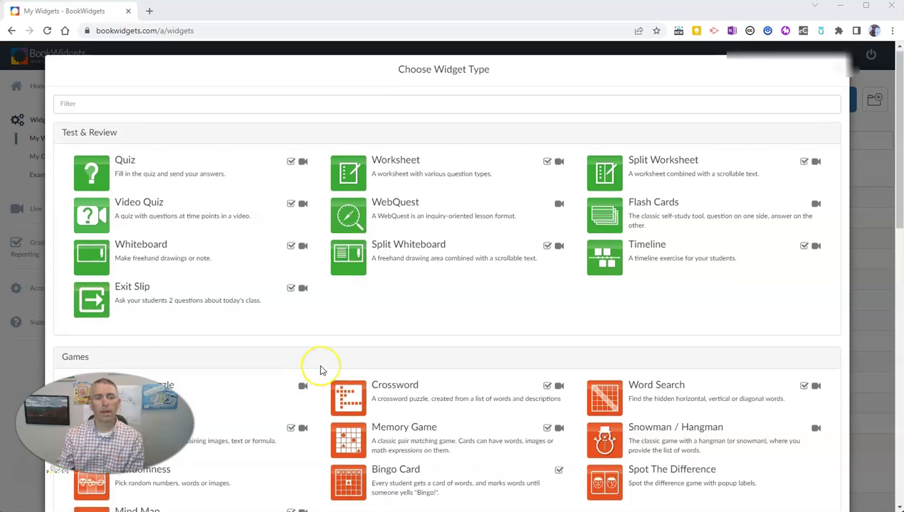
pyautogui.scroll(-1, 208, 315)
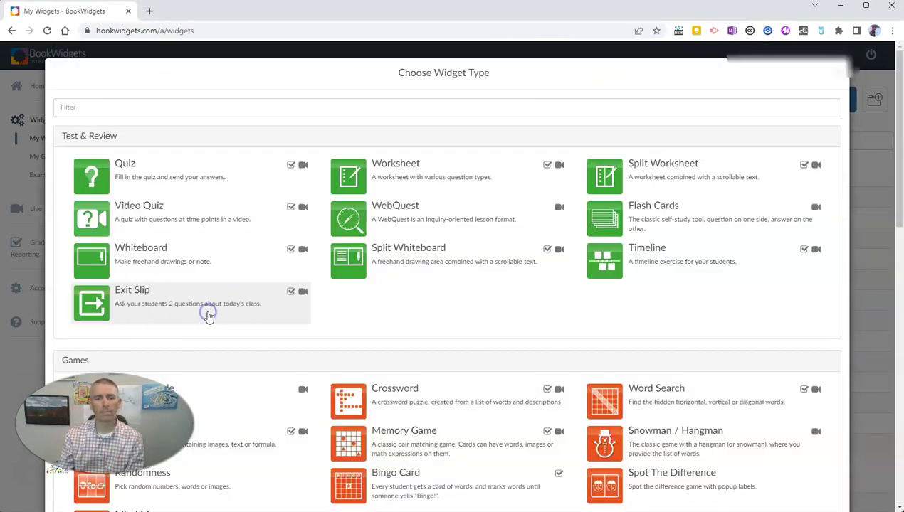
pyautogui.click(208, 314)
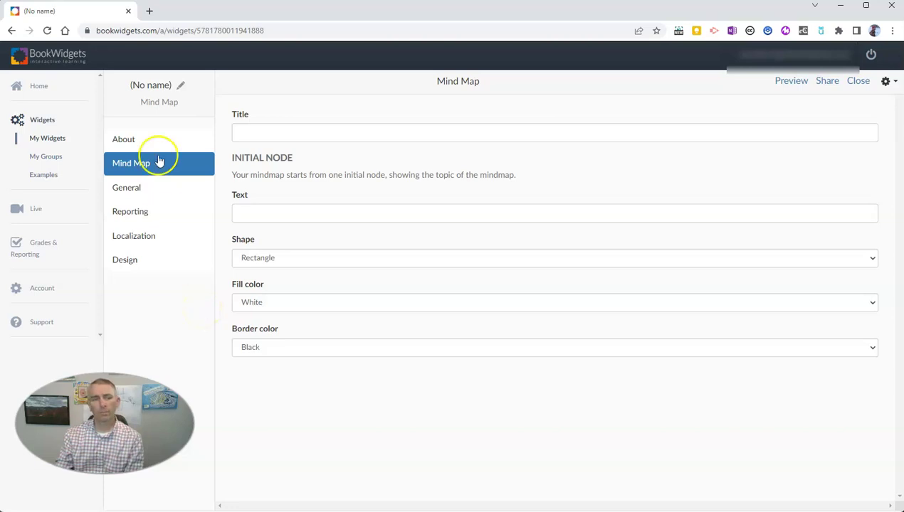
# Name the mind map widget "Themes of Geography".
pyautogui.click(181, 86)
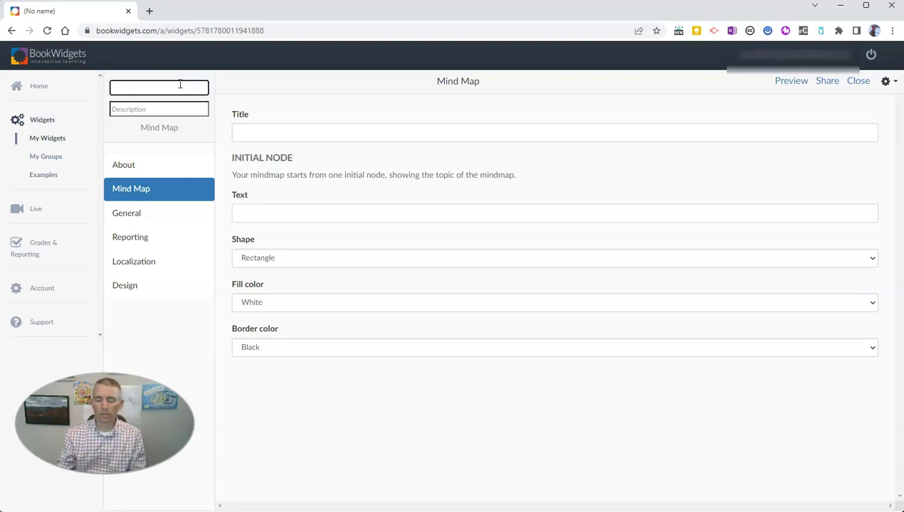
pyautogui.write('Five Themes of')
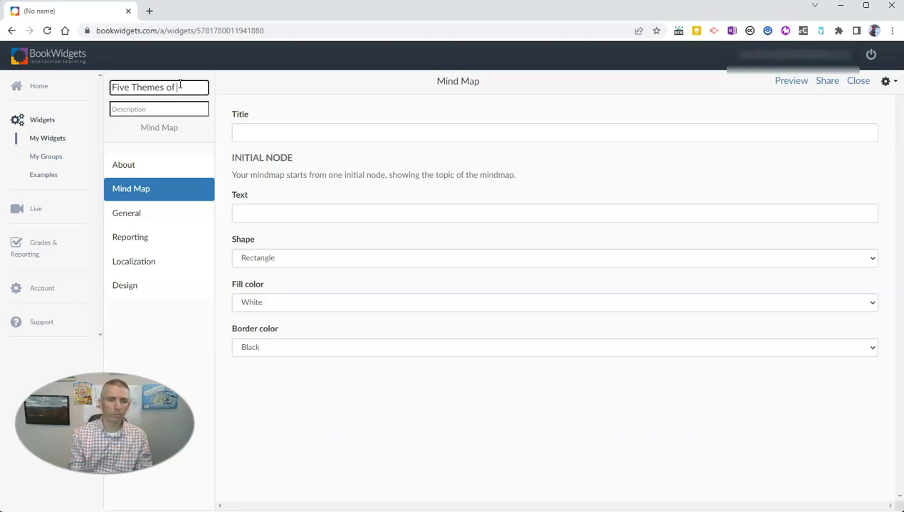
pyautogui.press('BackSpace')
pyautogui.press('BackSpace')
pyautogui.press('BackSpace')
pyautogui.press('BackSpace')
pyautogui.press('BackSpace')
pyautogui.press('BackSpace')
pyautogui.press('BackSpace')
pyautogui.press('BackSpace')
pyautogui.press('BackSpace')
pyautogui.press('BackSpace')
pyautogui.press('BackSpace')
pyautogui.press('BackSpace')
pyautogui.press('BackSpace')
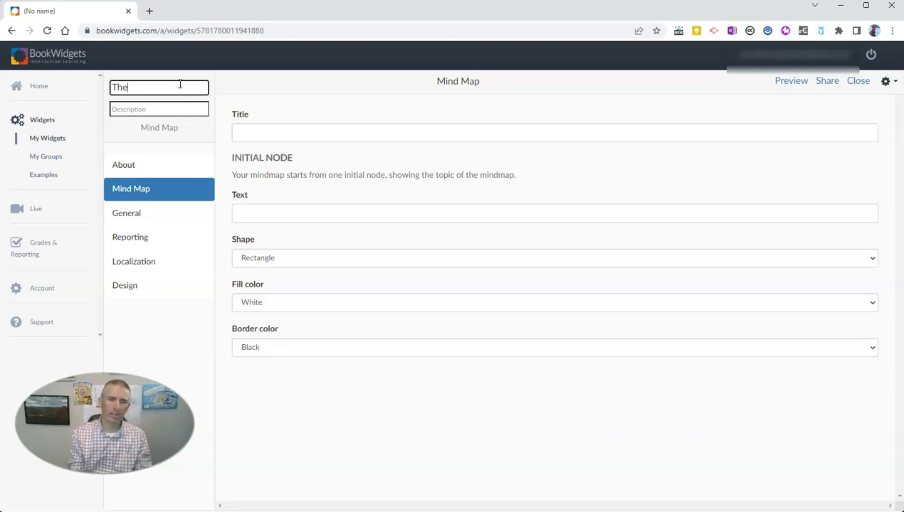
pyautogui.write('Geography')
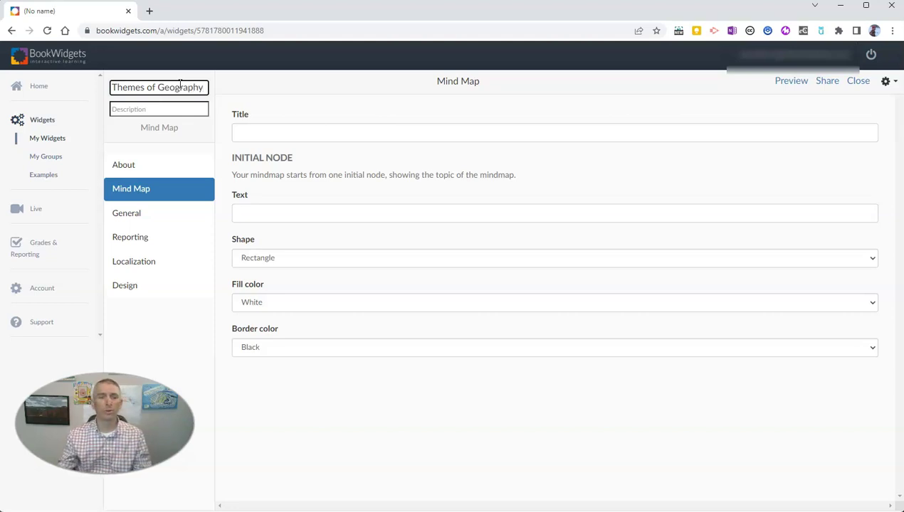
pyautogui.click(297, 142)
pyautogui.click(273, 133)
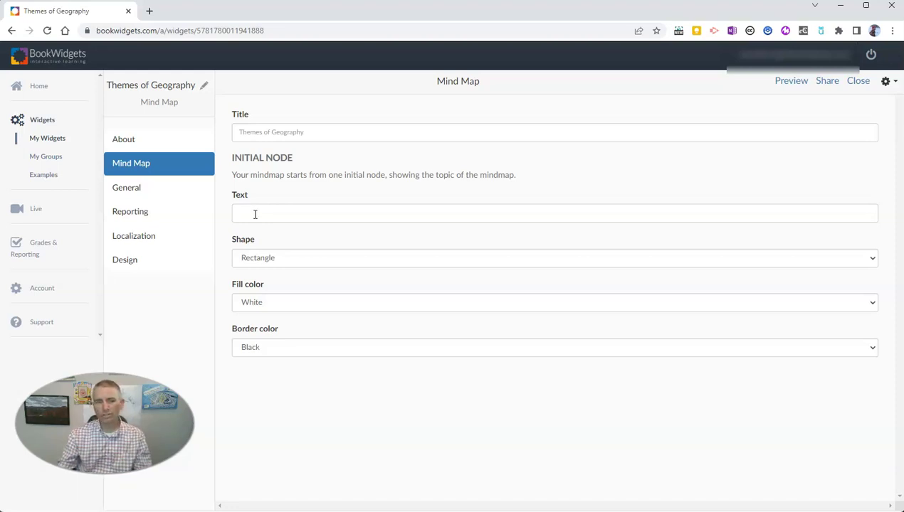
# Set the shape of the mind map's initial node to Rounded.
pyautogui.click(849, 264)
pyautogui.click(305, 283)
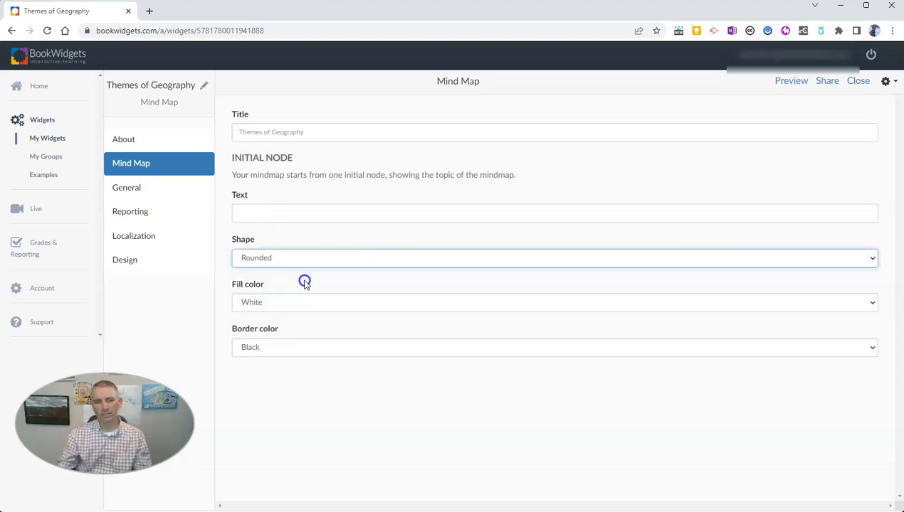
pyautogui.click(279, 258)
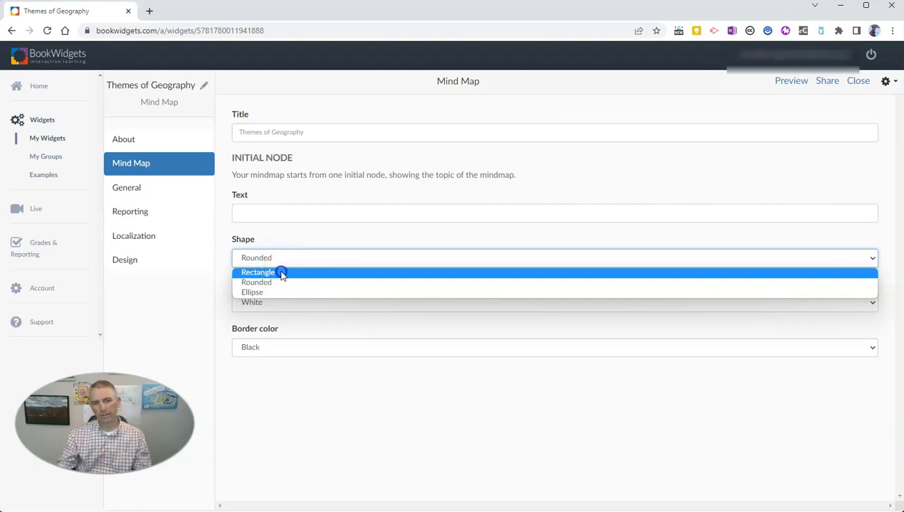
pyautogui.click(281, 273)
pyautogui.click(280, 259)
pyautogui.click(274, 282)
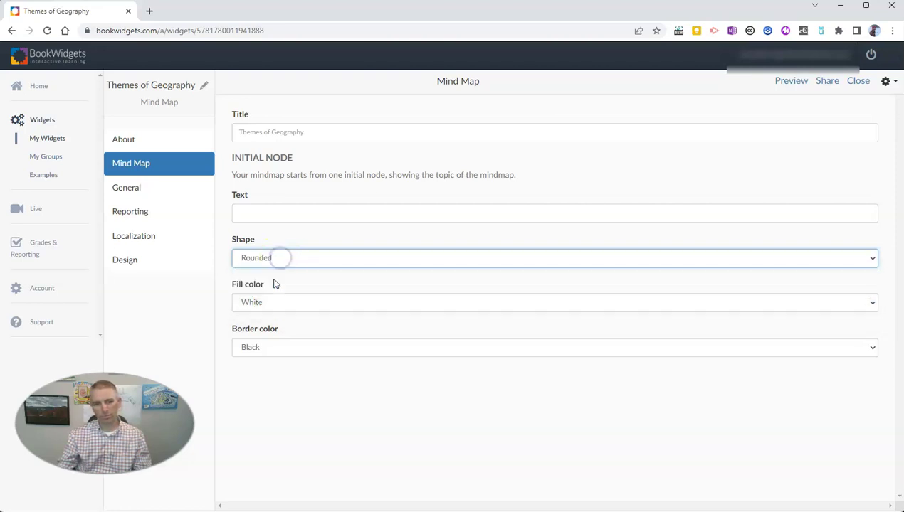
# Give the initial node a Yellow fill, a Green border and the text "Human".
pyautogui.click(274, 303)
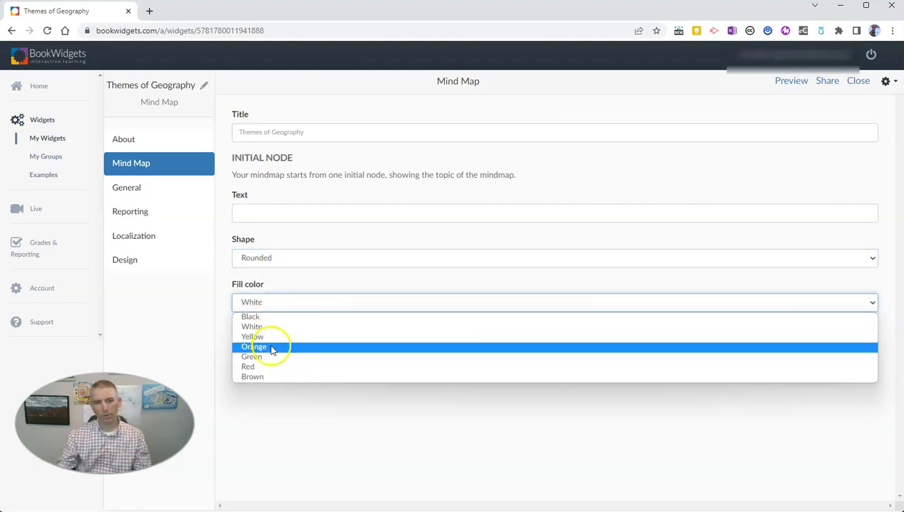
pyautogui.click(271, 337)
pyautogui.click(292, 349)
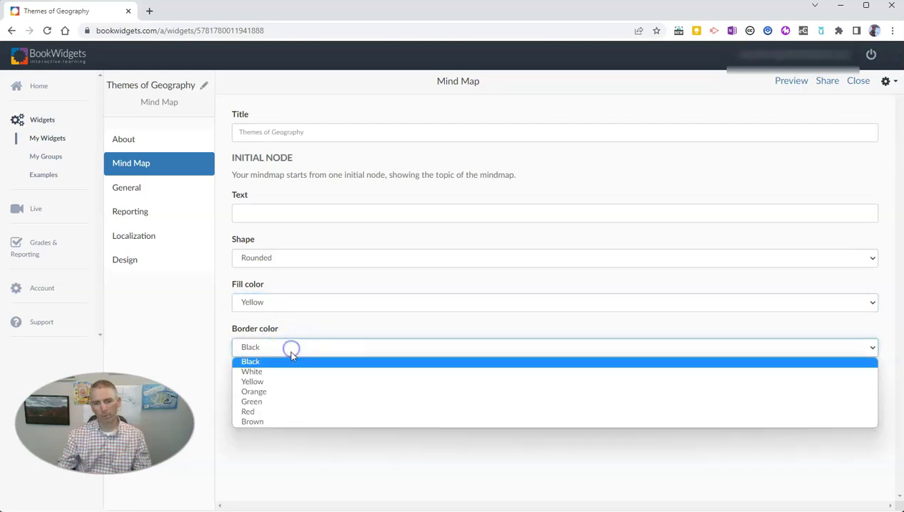
pyautogui.click(292, 404)
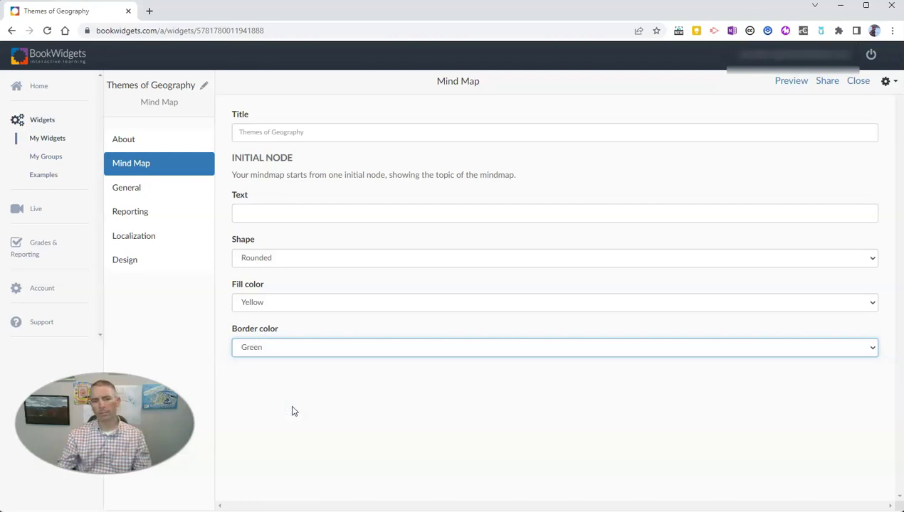
pyautogui.click(282, 216)
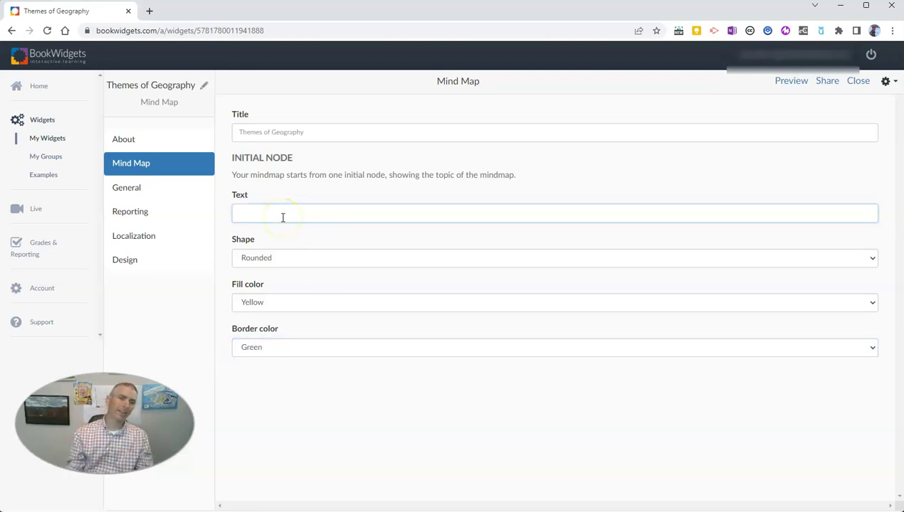
pyautogui.write('Human')
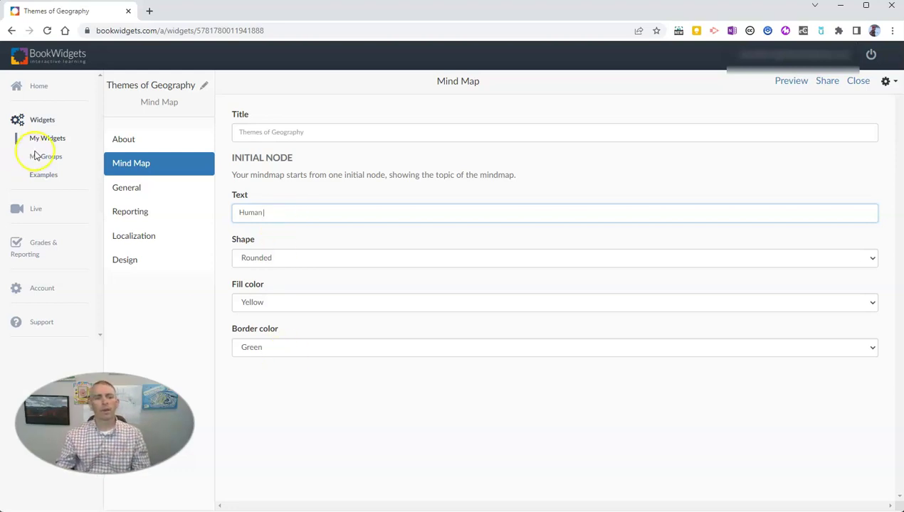
# Preview the mind map in student view, trying out a new node with a blue border, and return to the editor.
pyautogui.click(788, 82)
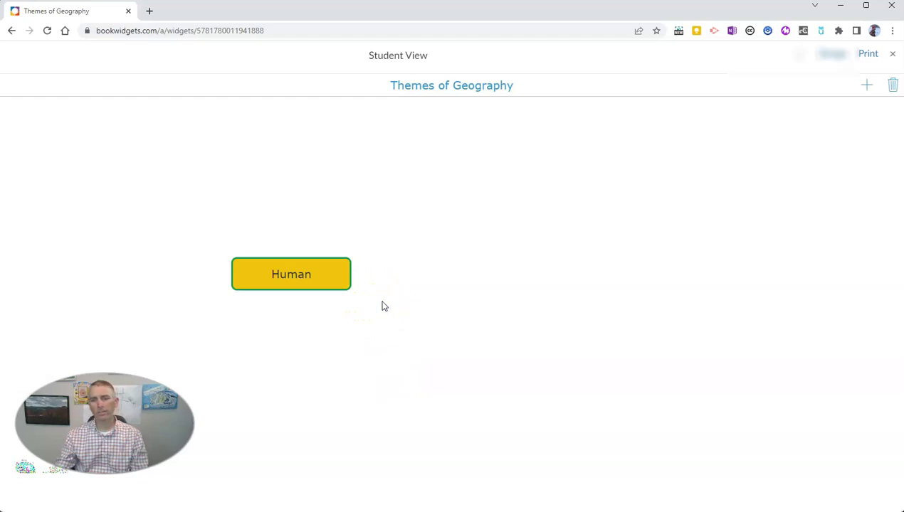
pyautogui.click(330, 281)
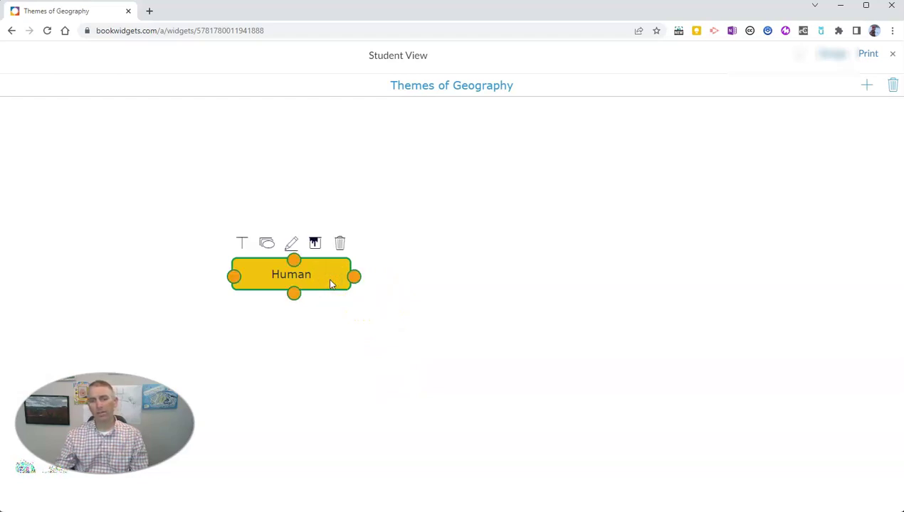
pyautogui.click(866, 86)
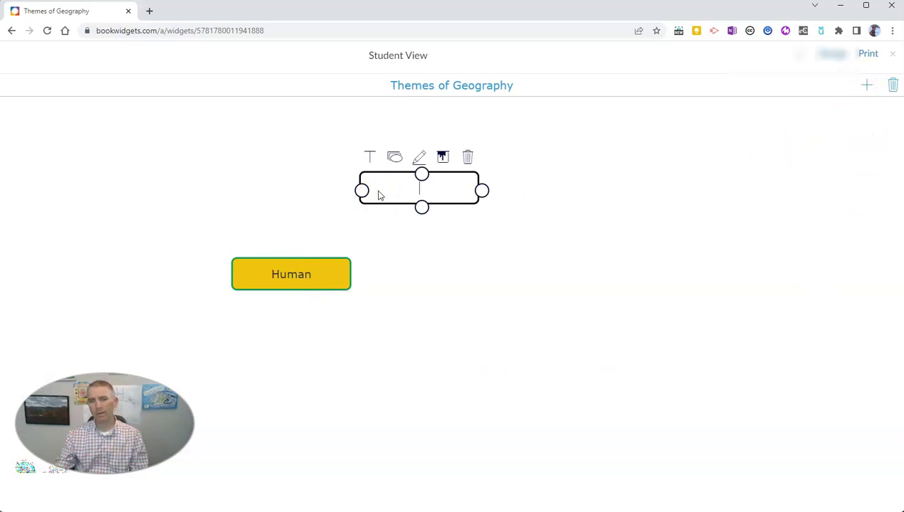
pyautogui.click(420, 157)
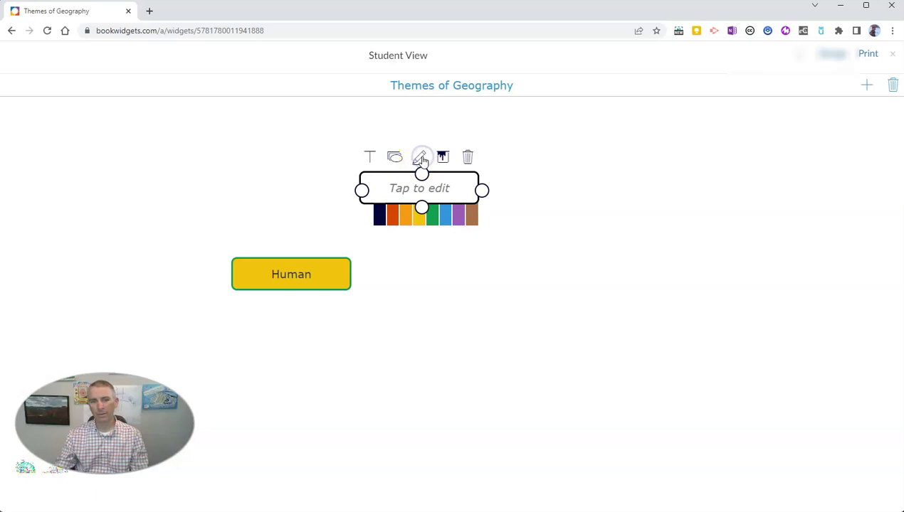
pyautogui.click(445, 216)
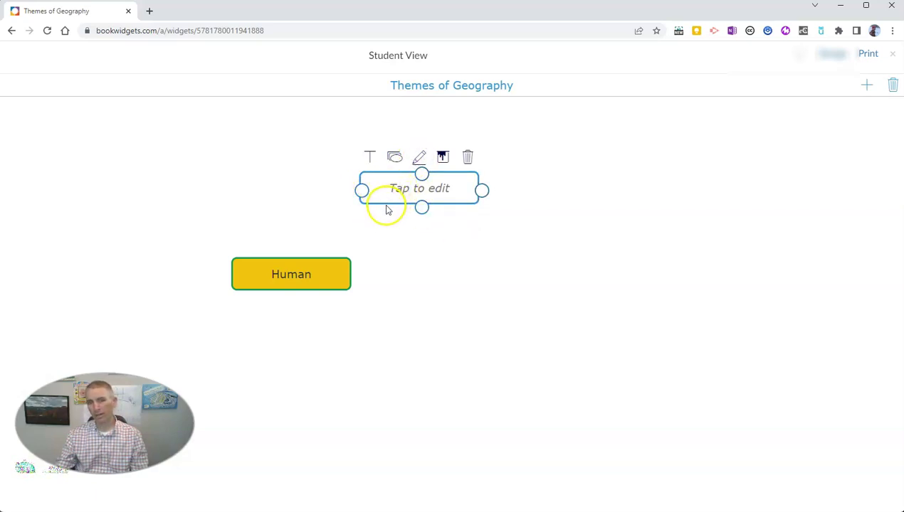
pyautogui.click(893, 57)
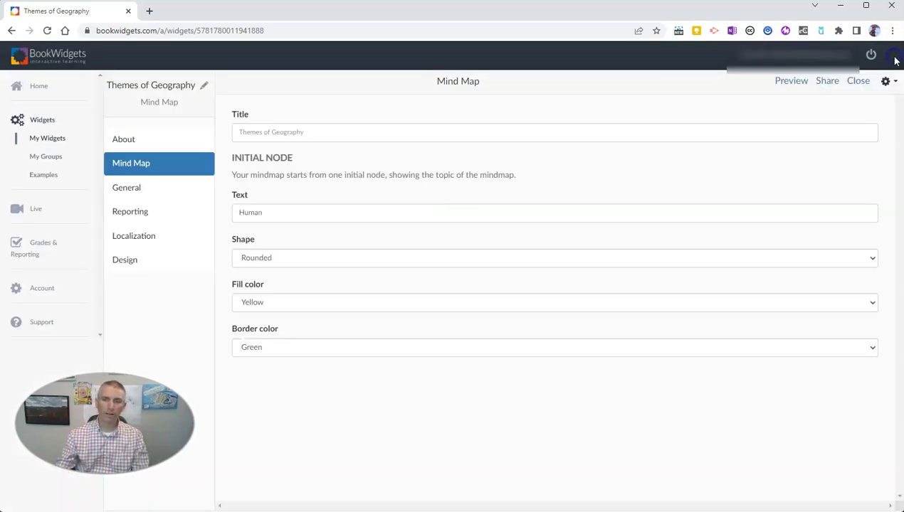
# Enter the student instructions "Please connect as many nodes as possible." in the general settings and open the mind map's sharing options.
pyautogui.click(131, 192)
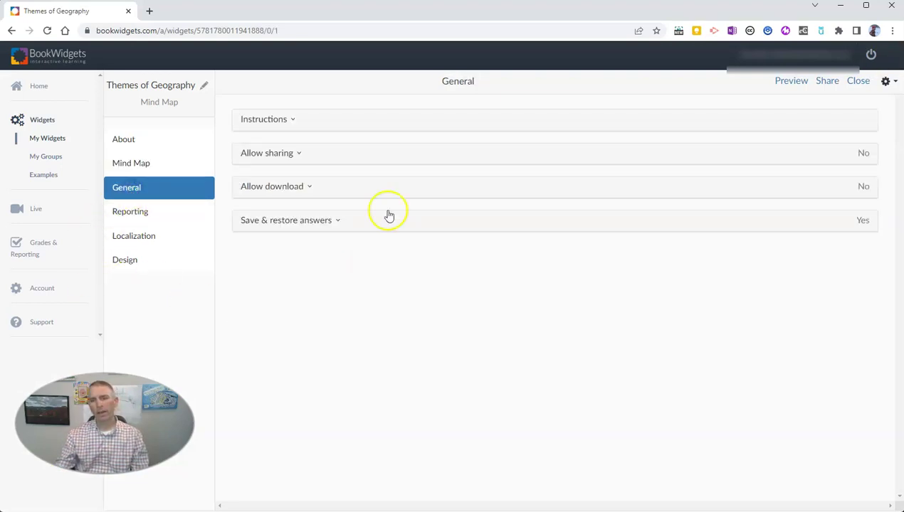
pyautogui.click(286, 123)
pyautogui.click(297, 236)
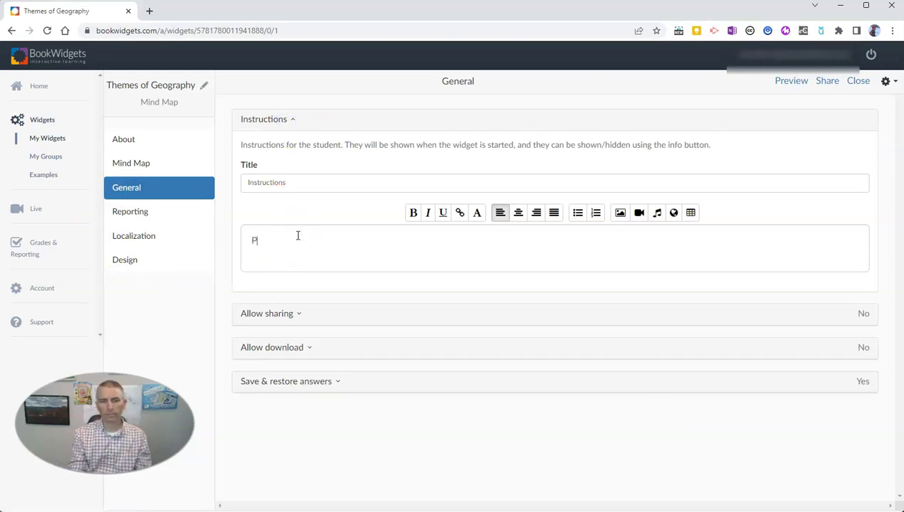
pyautogui.write('Please connect as many nodes as possible.')
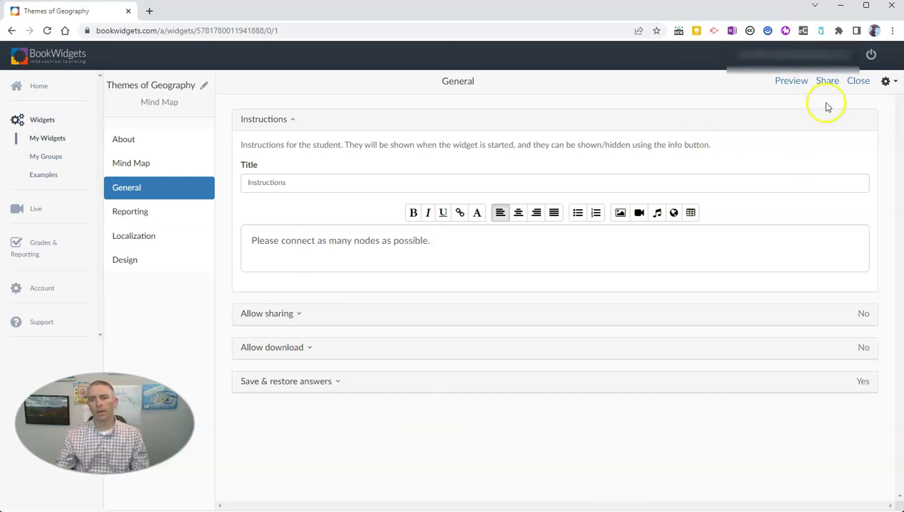
pyautogui.click(828, 82)
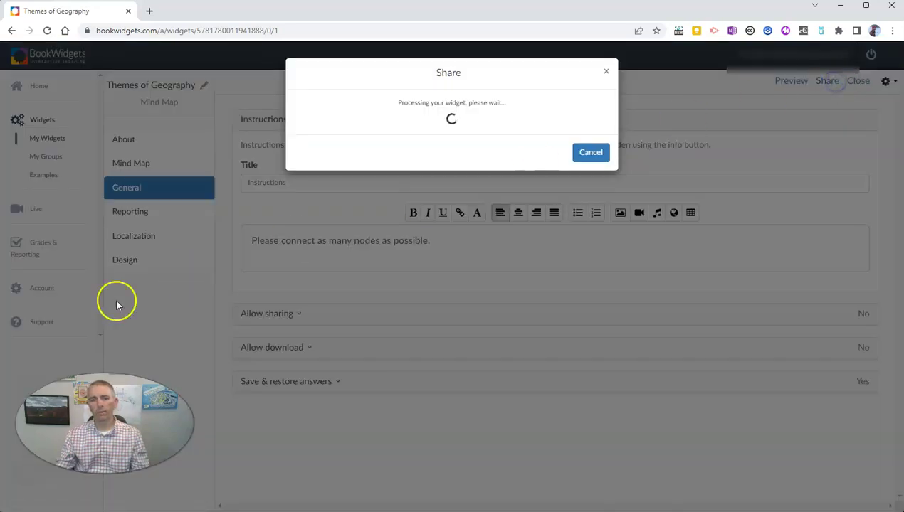